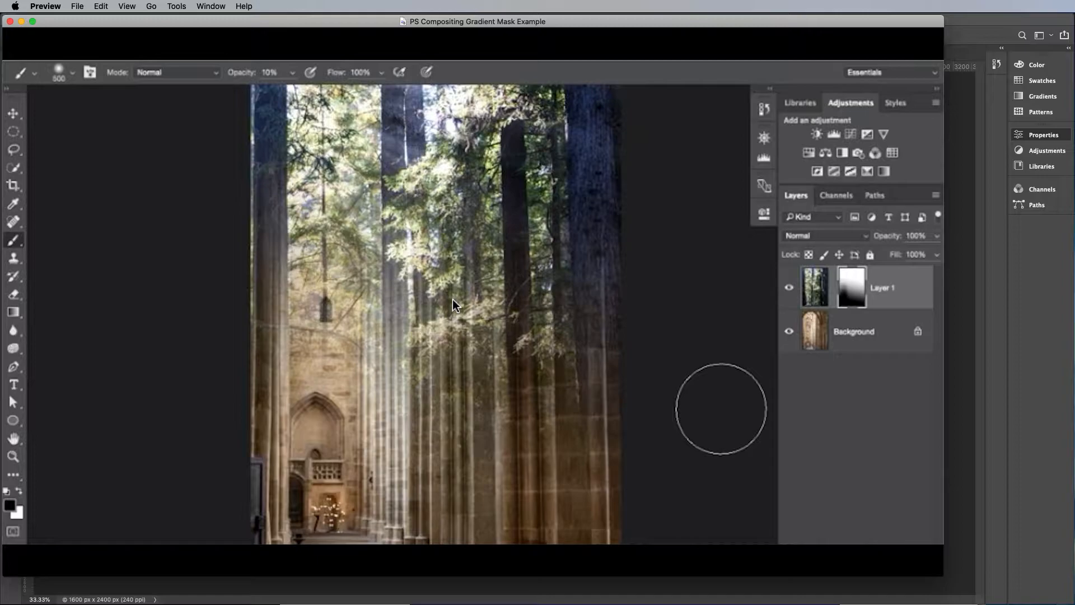
Preview the source images cathedral-1.jpg and forest.jpg in Finder, and return to the open documents in Photoshop
key("super+Tab")
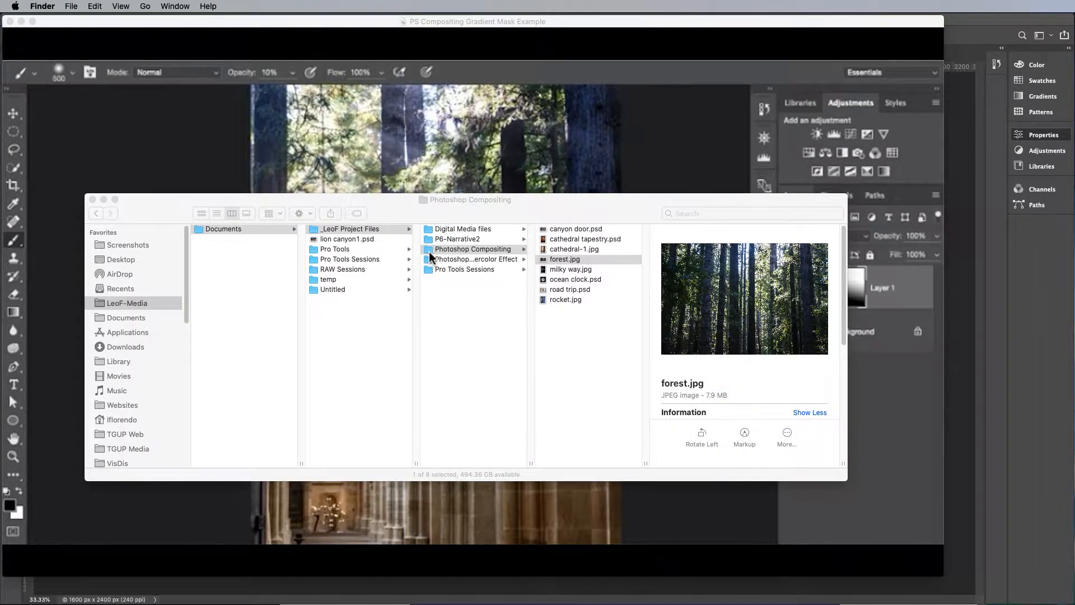
left_click(569, 251)
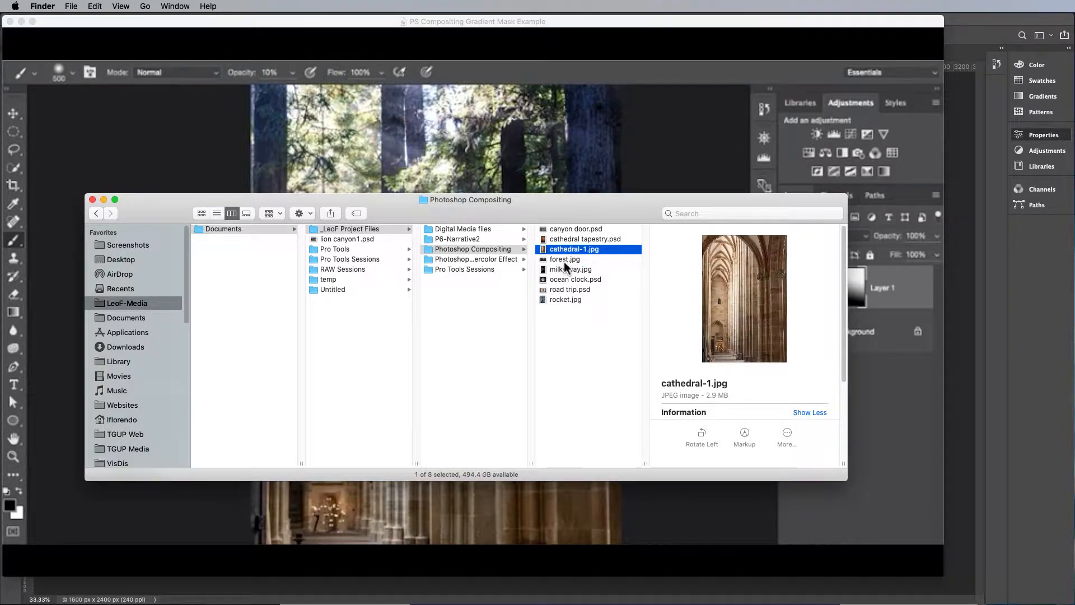
left_click(563, 260)
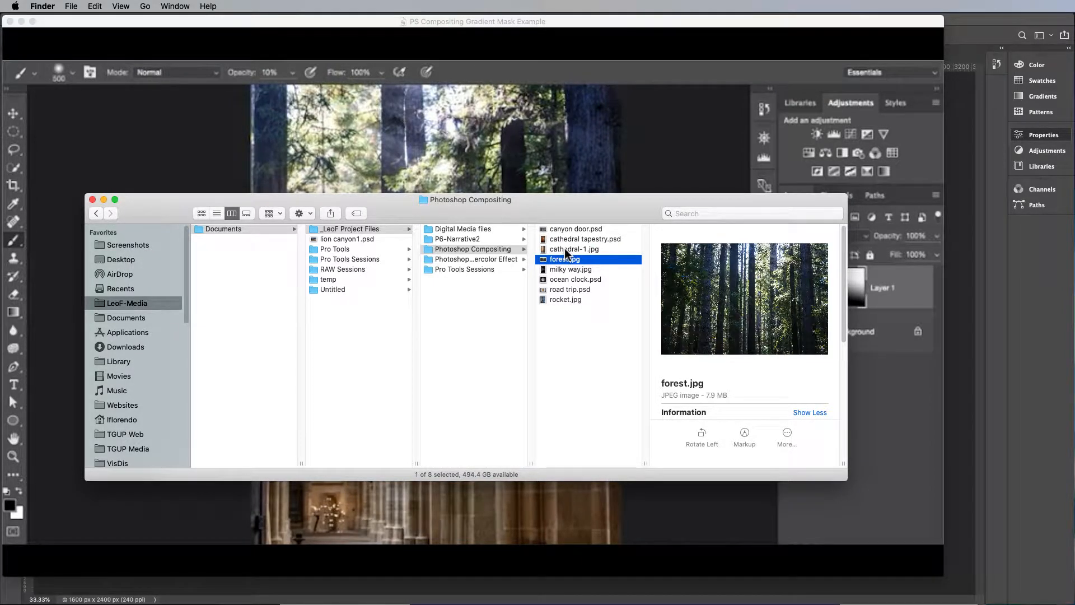
key("super+Tab")
key("super+Tab")
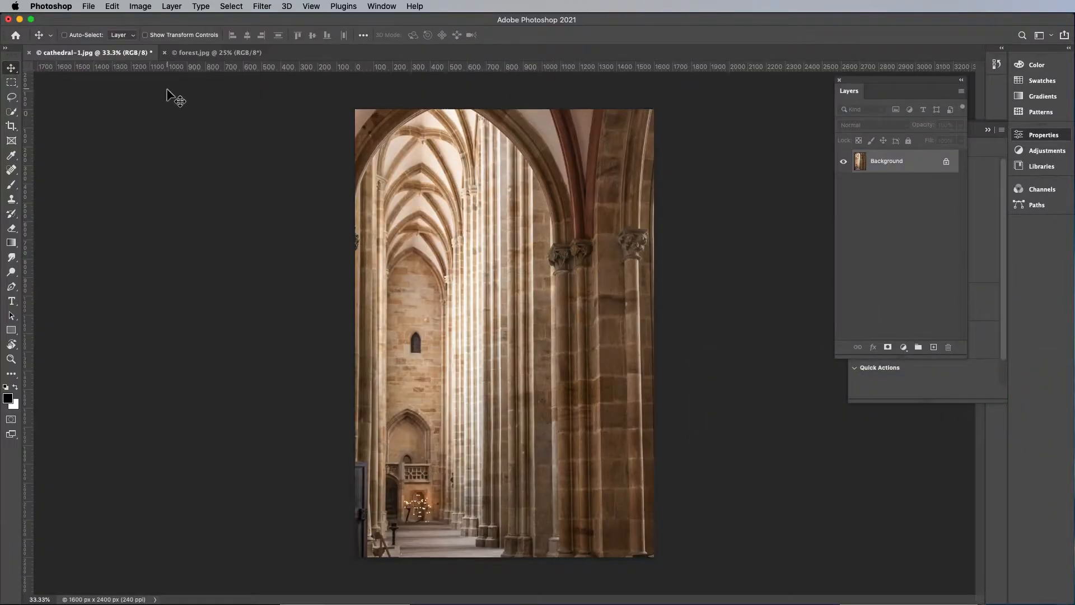
Copy the entire forest.jpg image into cathedral-1.jpg as a new layer and reposition it over the cathedral
left_click(203, 54)
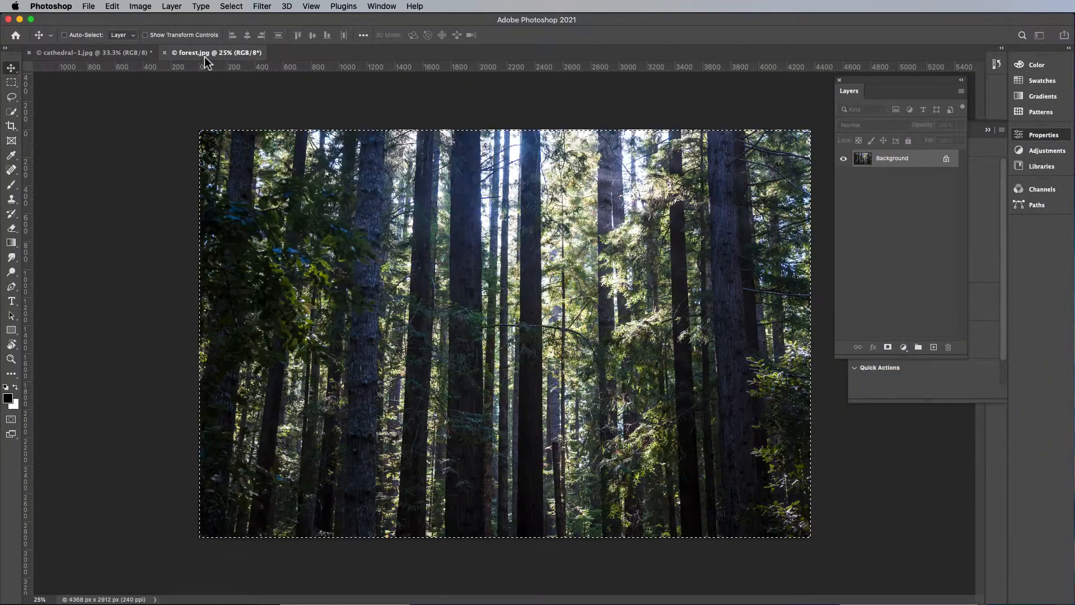
key("super+a")
key("super")
left_click(62, 54)
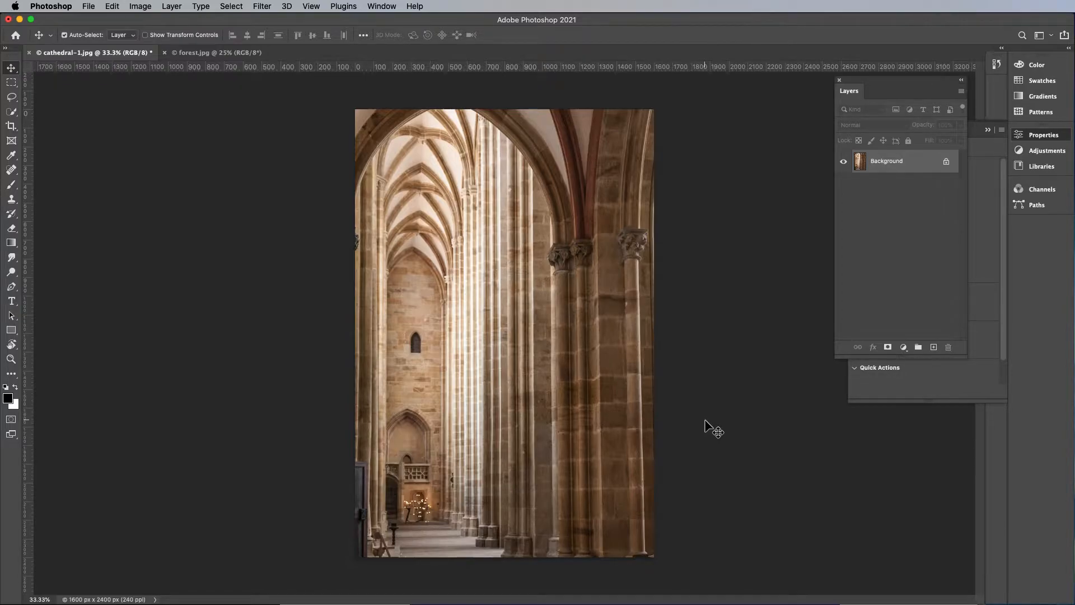
key("super+v")
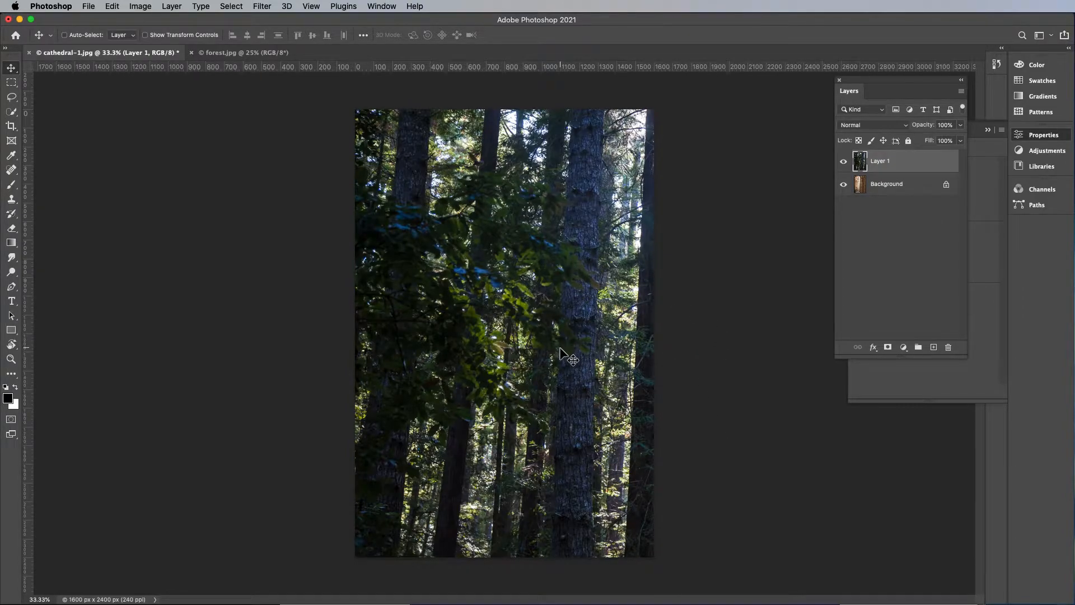
mouse_move(579, 346)
left_mouse_down()
mouse_move(448, 344)
mouse_move(531, 352)
mouse_move(468, 348)
mouse_move(560, 331)
mouse_move(480, 348)
mouse_move(584, 360)
mouse_move(437, 362)
mouse_move(696, 370)
mouse_move(577, 360)
mouse_move(566, 336)
left_mouse_up()
left_click_drag(527, 229, 492, 181)
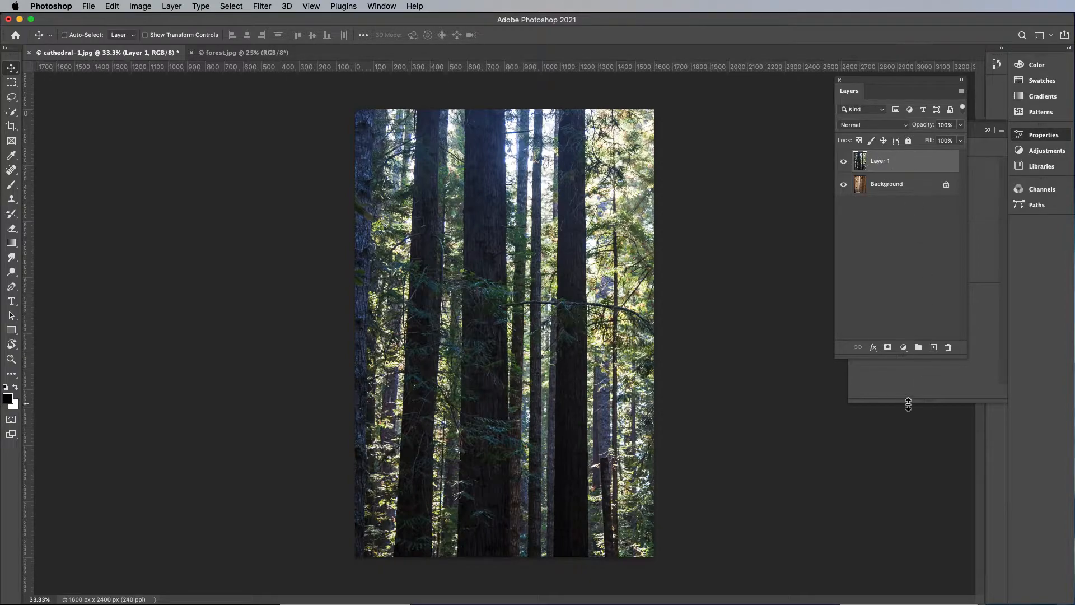
Add a layer mask to the forest layer and draw a linear black-to-white gradient on it from near the image's bottom up to its top
left_click(888, 347)
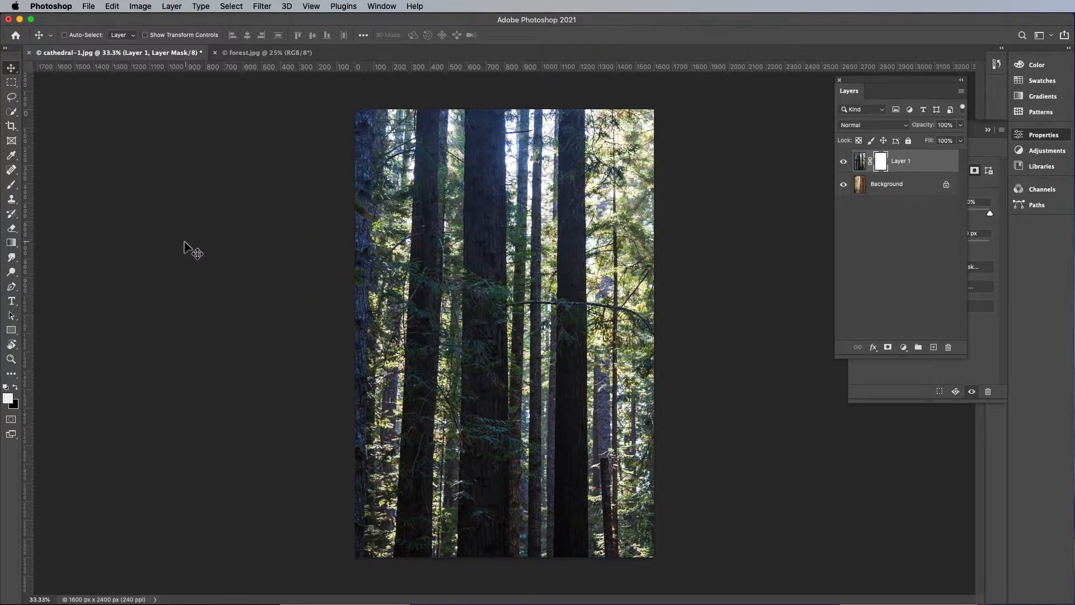
left_click(12, 243)
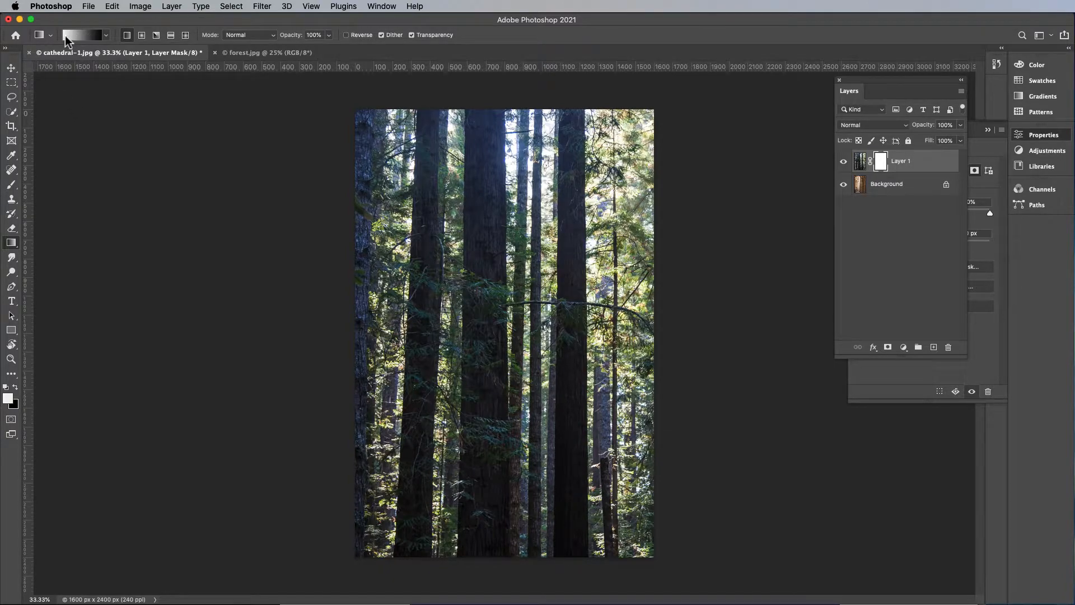
left_click(107, 36)
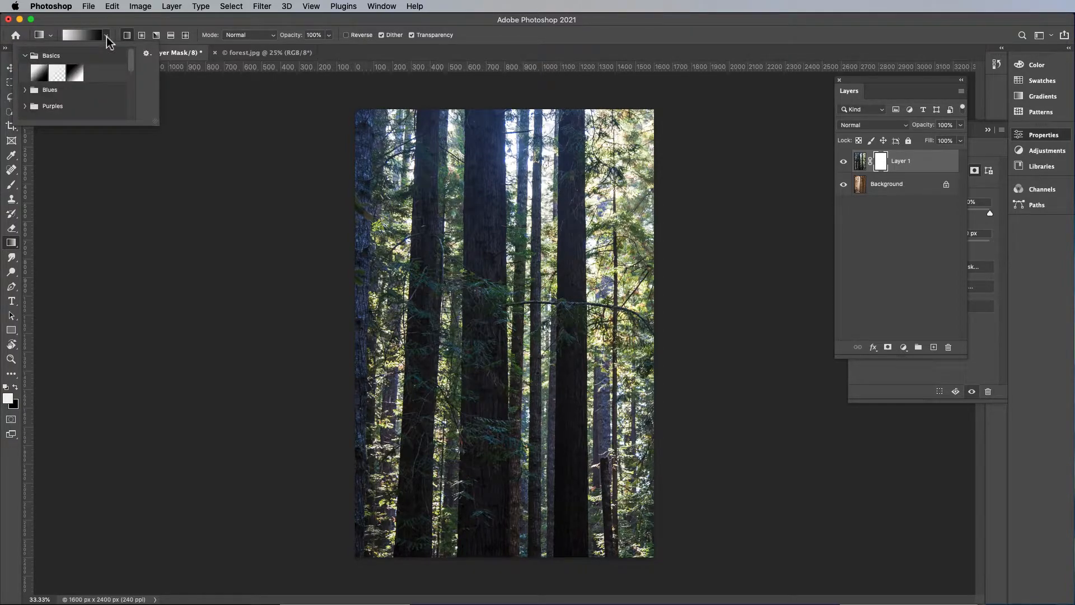
left_click(59, 7)
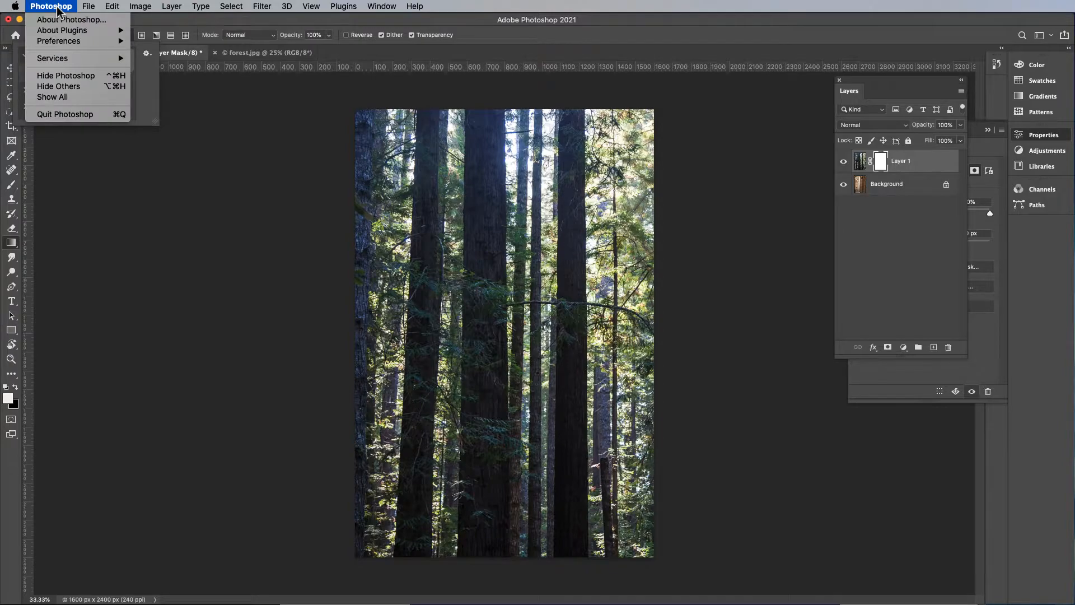
left_click(59, 9)
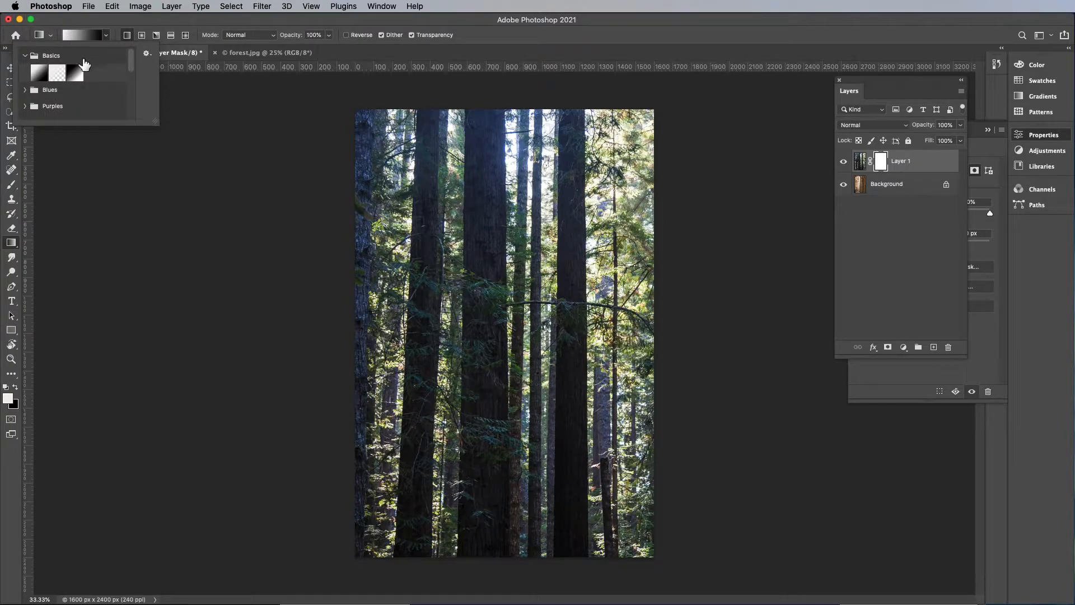
left_click(25, 56)
left_click(26, 56)
left_click(76, 72)
left_click(40, 73)
left_click(76, 73)
left_click(127, 37)
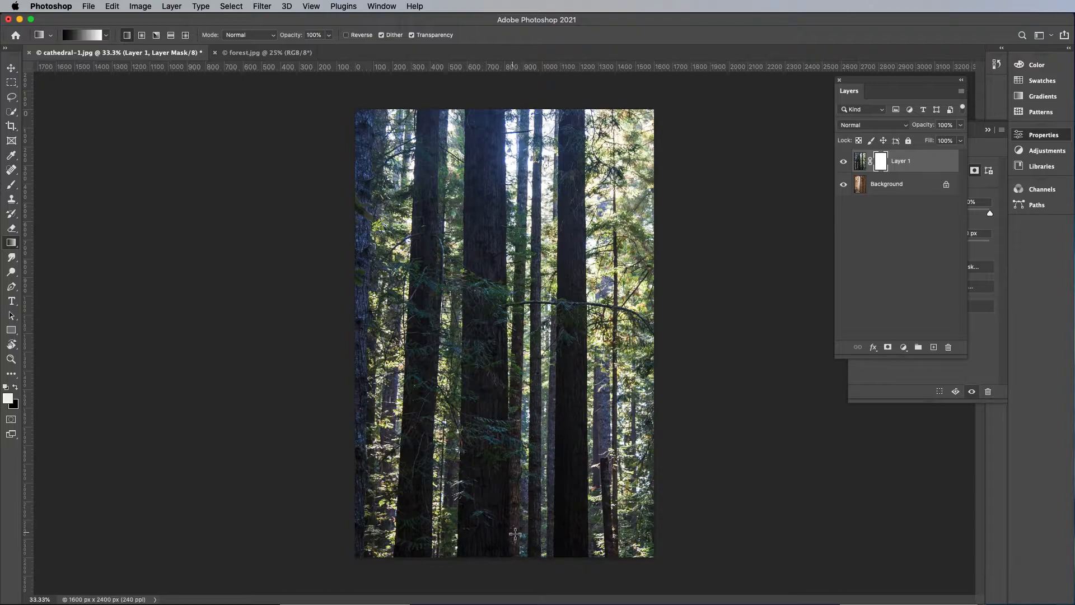
left_click_drag(507, 524, 513, 177)
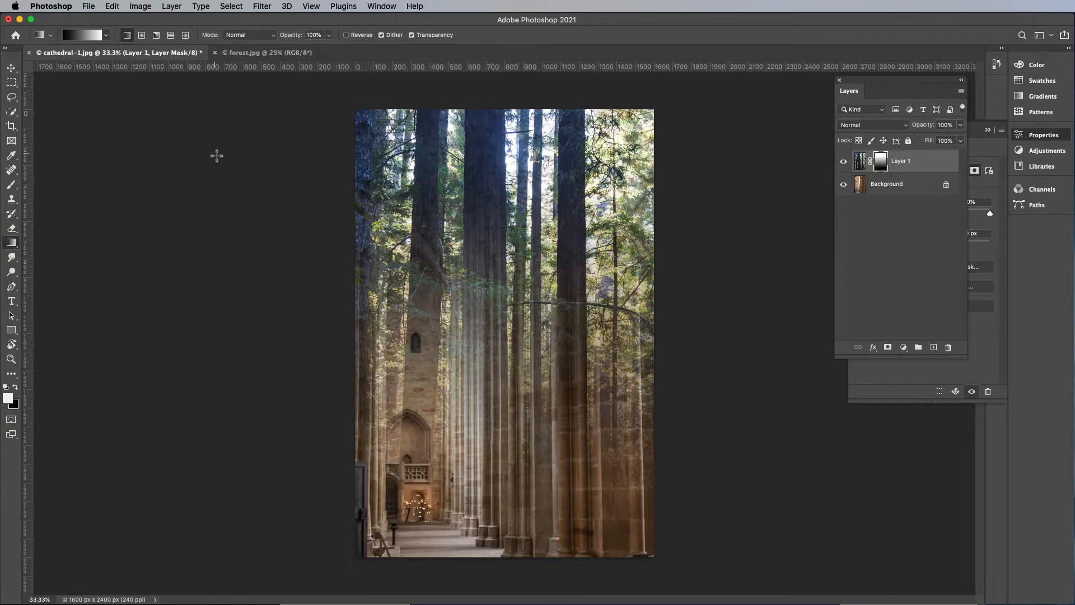
Switch to the white-to-black gradient preset and redraw the mask gradient upward, and again downward from the treetops to the cathedral floor
left_click(107, 36)
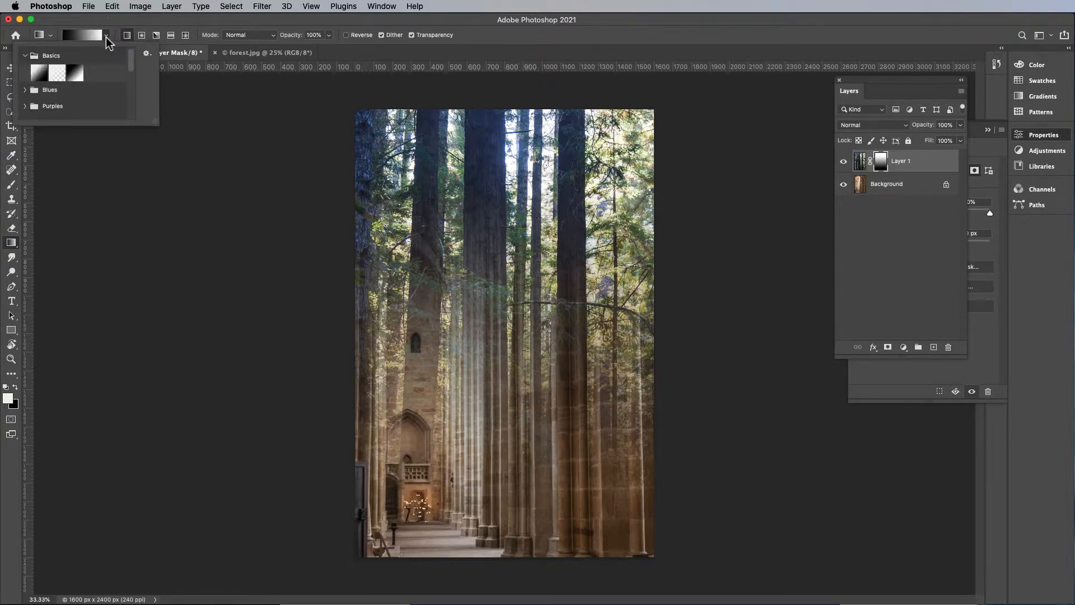
left_click(39, 75)
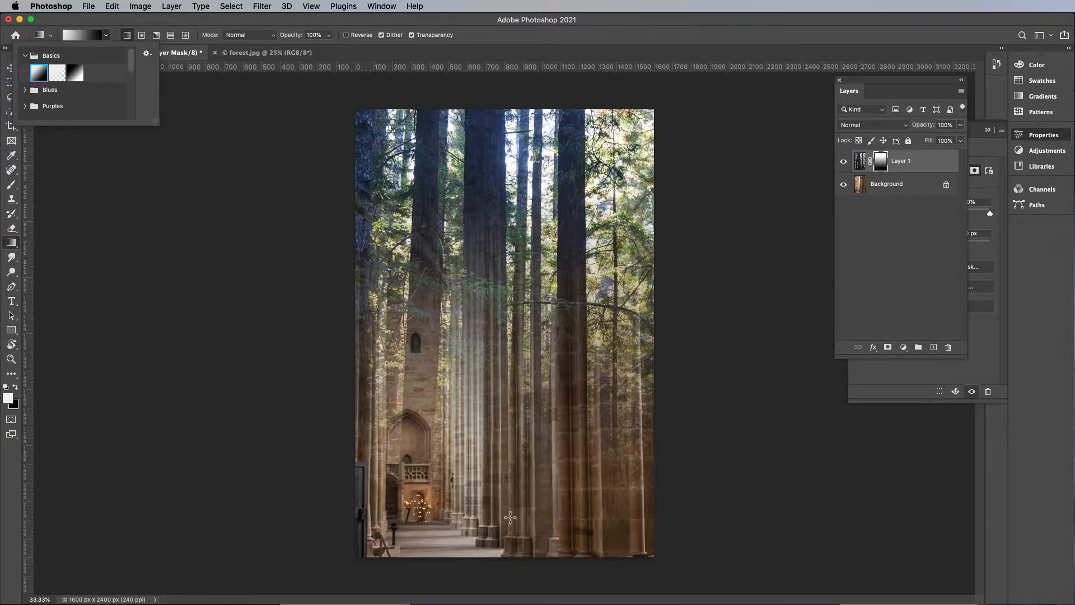
left_click_drag(506, 516, 502, 164)
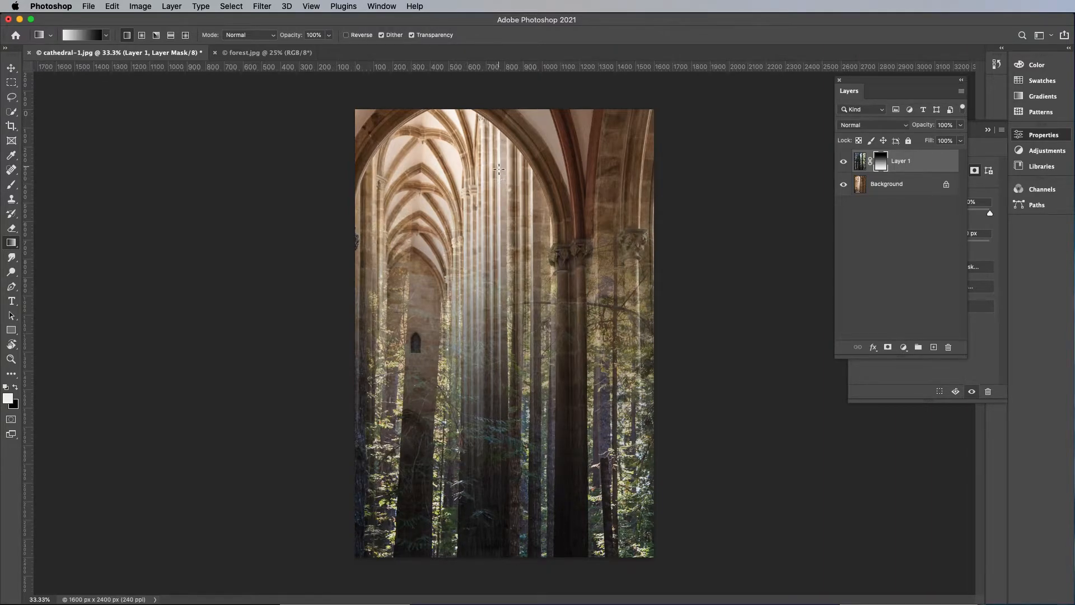
left_click_drag(490, 167, 493, 523)
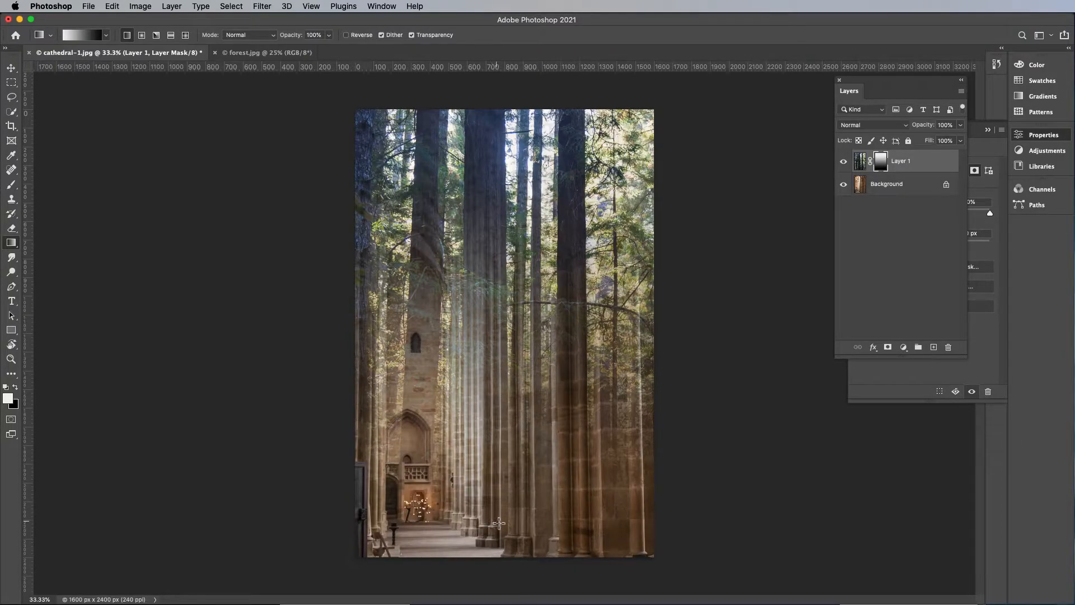
Redraw the mask gradient diagonally at several angles, finishing with a short one from the right-hand trees down to the cathedral's balcony
left_click(107, 36)
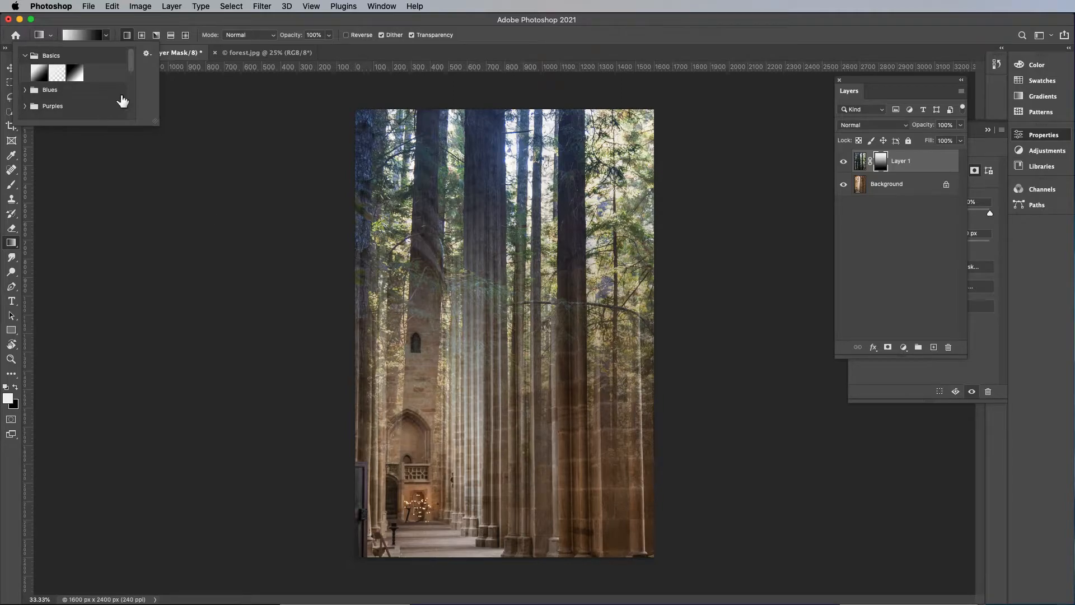
left_click(251, 35)
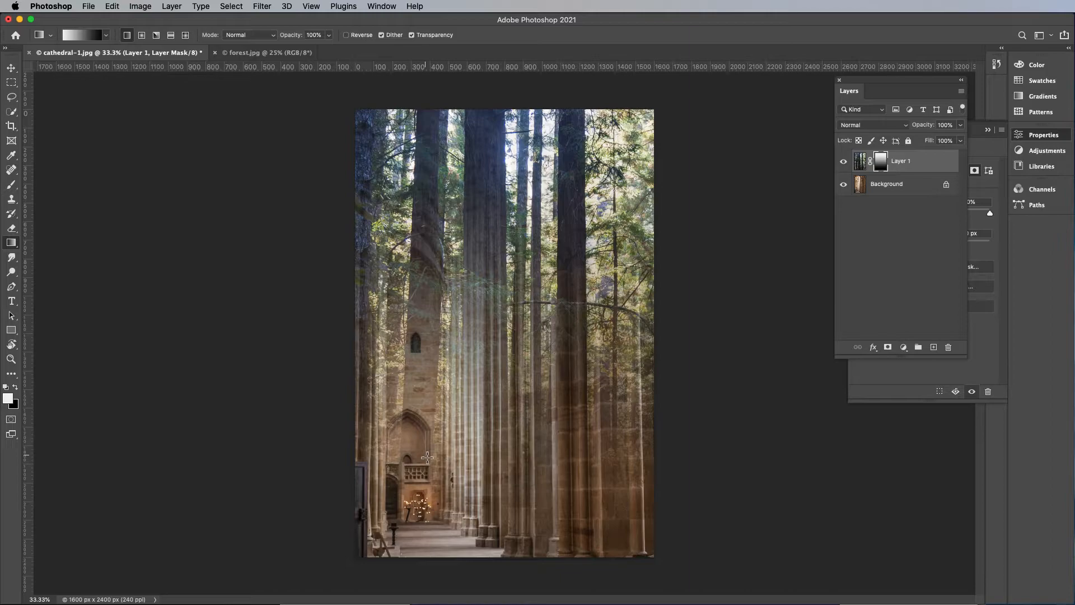
left_click_drag(592, 314, 441, 472)
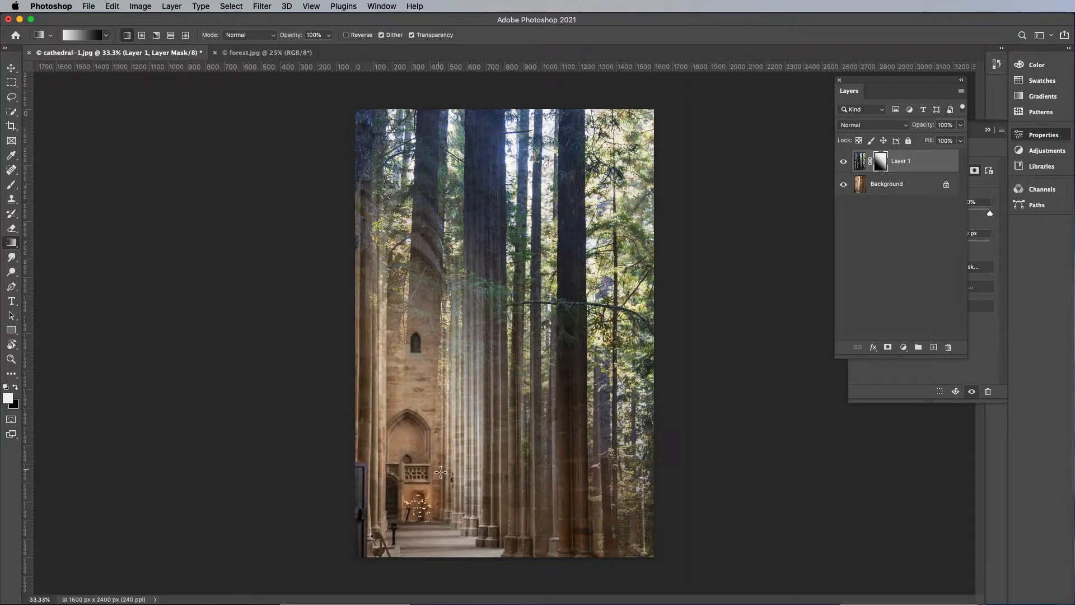
left_click_drag(616, 415, 437, 471)
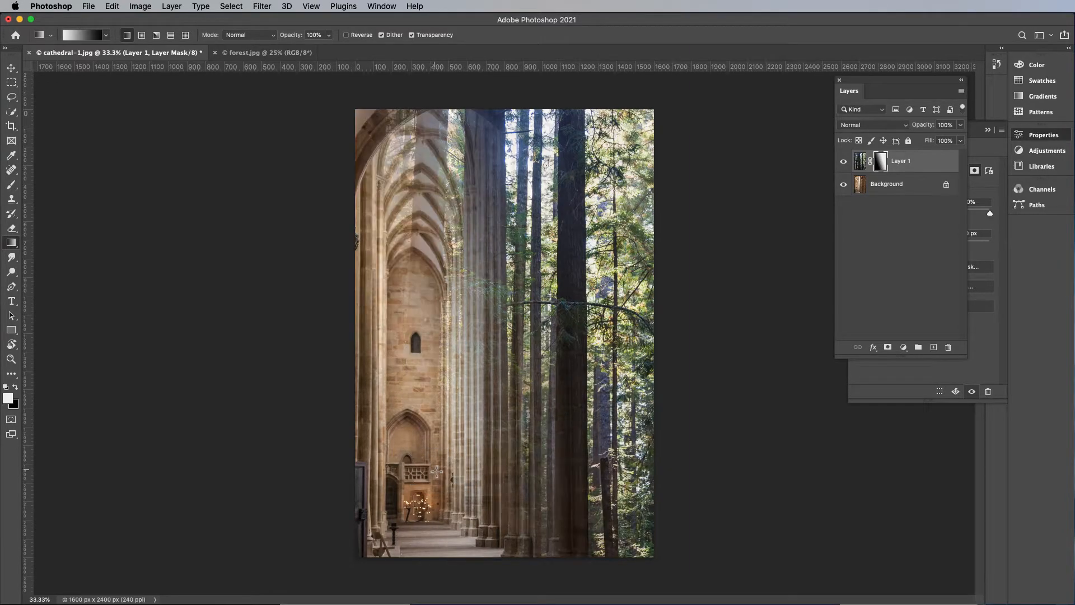
left_click_drag(523, 216, 449, 404)
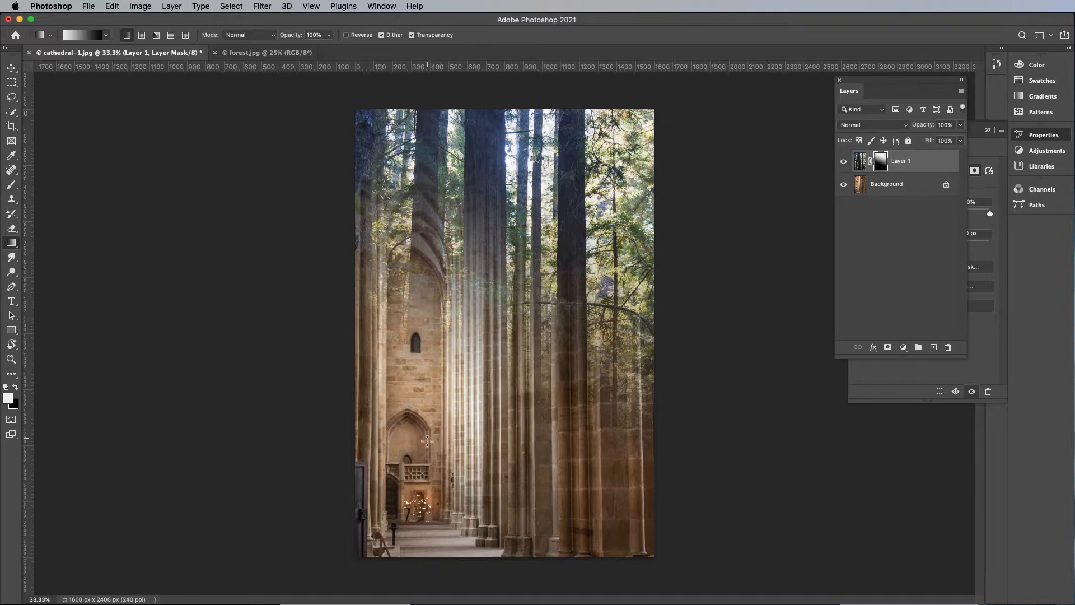
left_click_drag(565, 350, 445, 484)
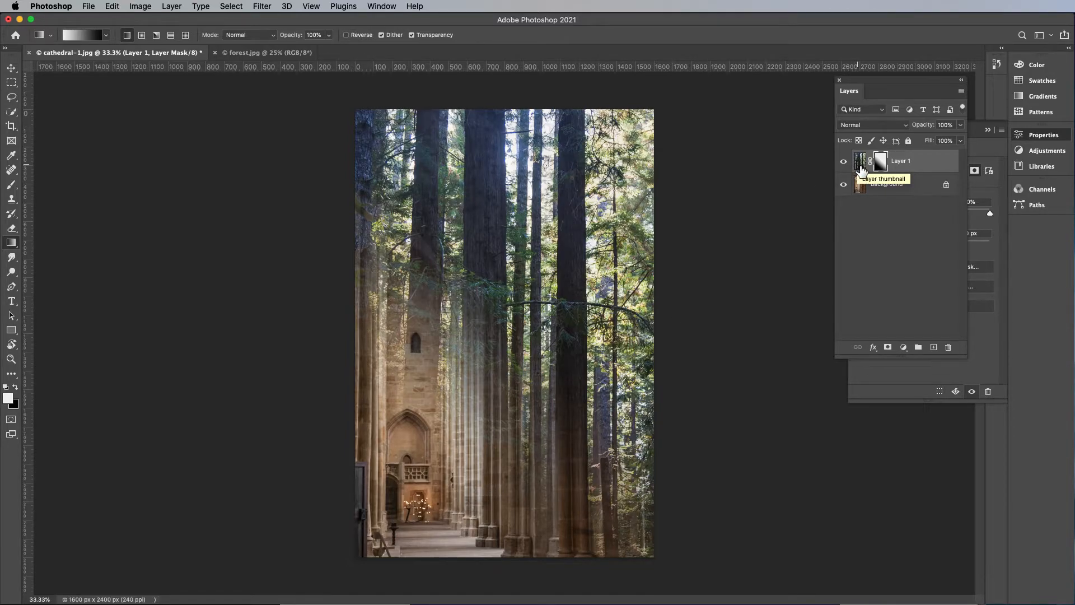
Unlink the mask from the forest layer and move only the mask to the right to expose more of the cathedral
key("v")
left_click_drag(529, 363, 521, 319)
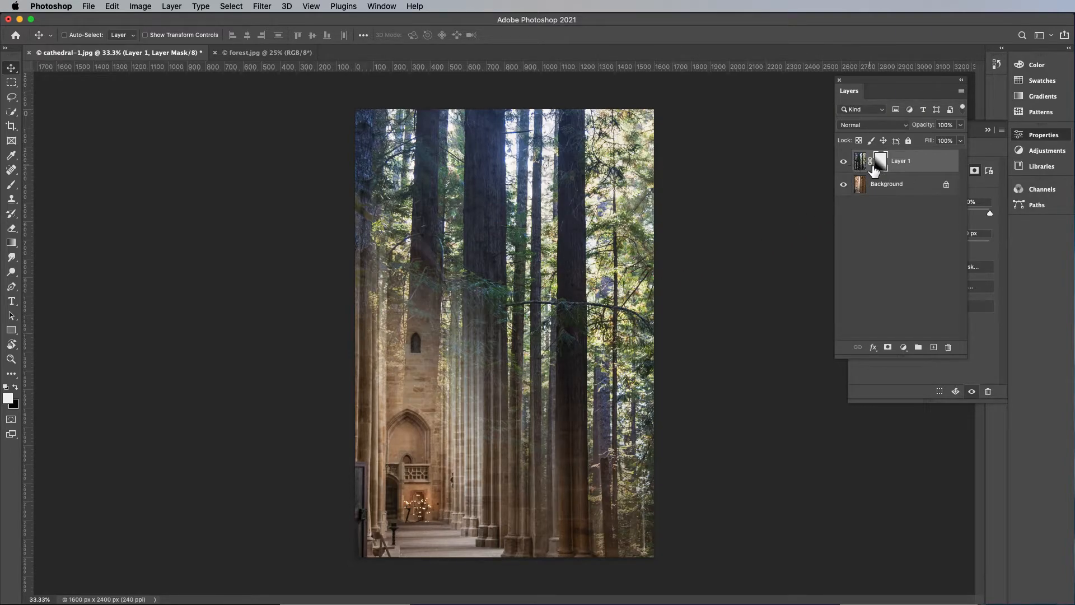
left_click(871, 163)
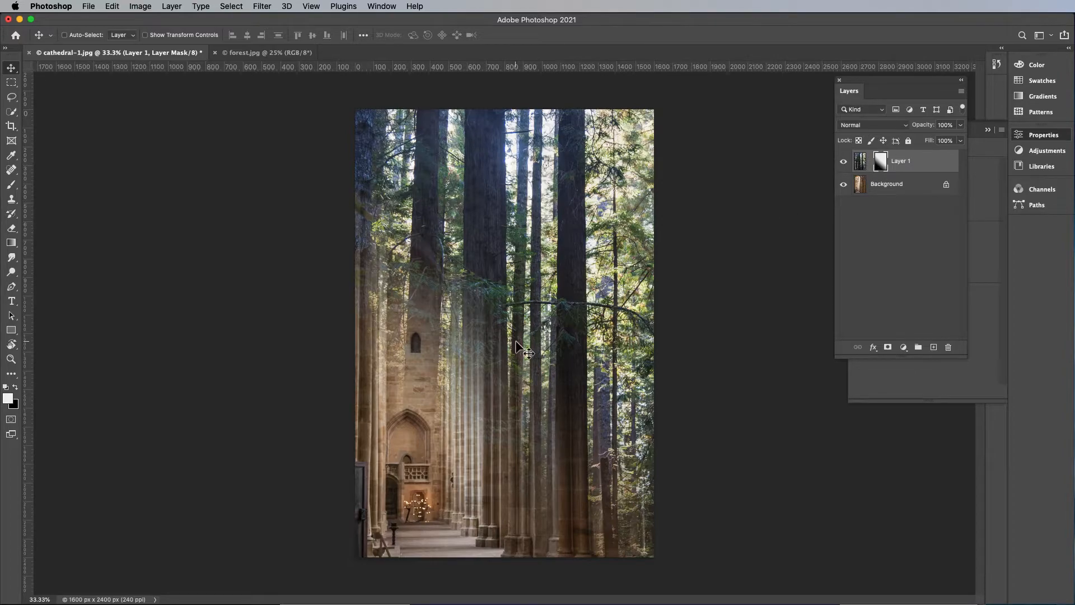
left_click_drag(500, 347, 601, 337)
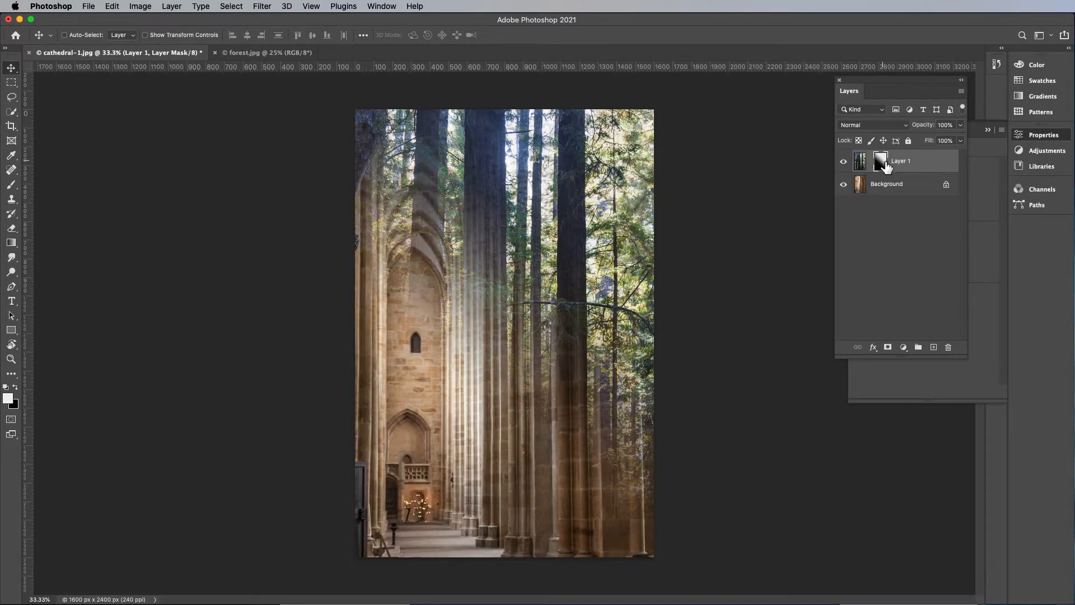
Shift the forest image to the left independently of its mask, and reposition the mask to reveal more of the trees
left_click(862, 163)
left_click_drag(577, 420, 529, 448)
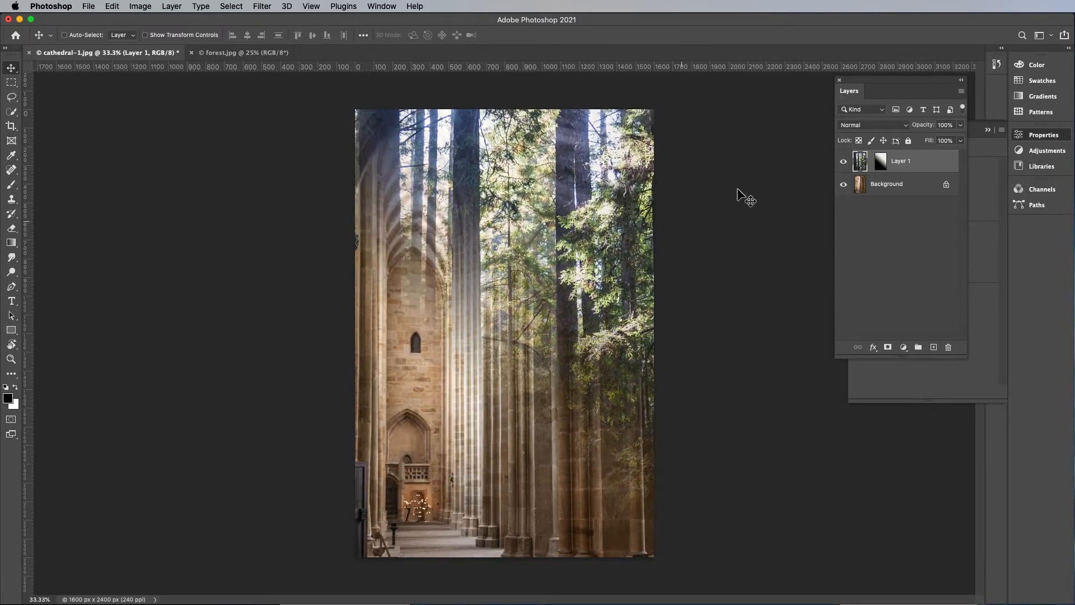
left_click(881, 162)
left_click_drag(600, 371, 560, 394)
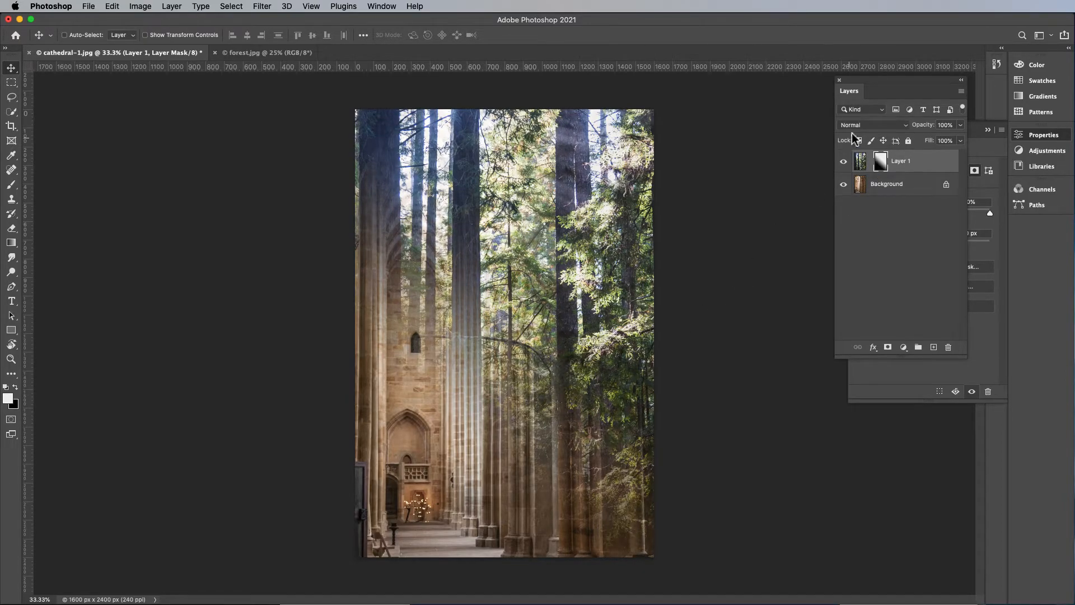
Move the forest image farther left within its mask so a wide trunk stands along the right edge
left_click(860, 164)
left_click_drag(496, 418, 505, 392)
mouse_move(572, 394)
left_mouse_down()
mouse_move(499, 395)
mouse_move(499, 413)
mouse_move(448, 428)
mouse_move(563, 392)
mouse_move(533, 401)
mouse_move(566, 427)
mouse_move(436, 426)
mouse_move(532, 415)
mouse_move(391, 419)
mouse_move(620, 413)
mouse_move(533, 401)
mouse_move(562, 403)
left_mouse_up()
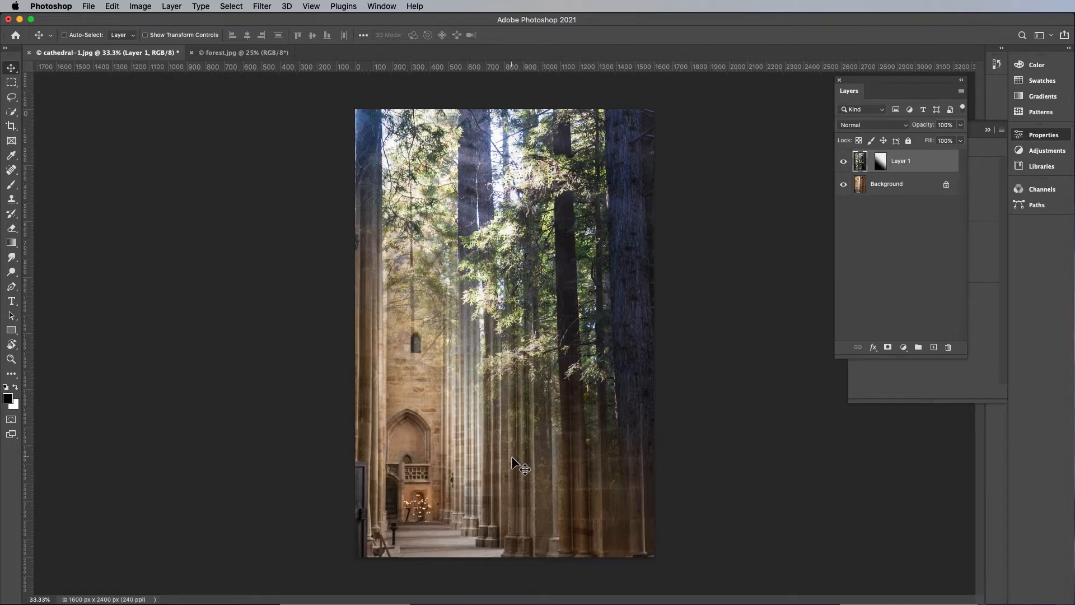
Try painting white on the forest layer's mask over the cathedral floor with the 80% opacity brush, and undo the stroke
left_click(883, 165)
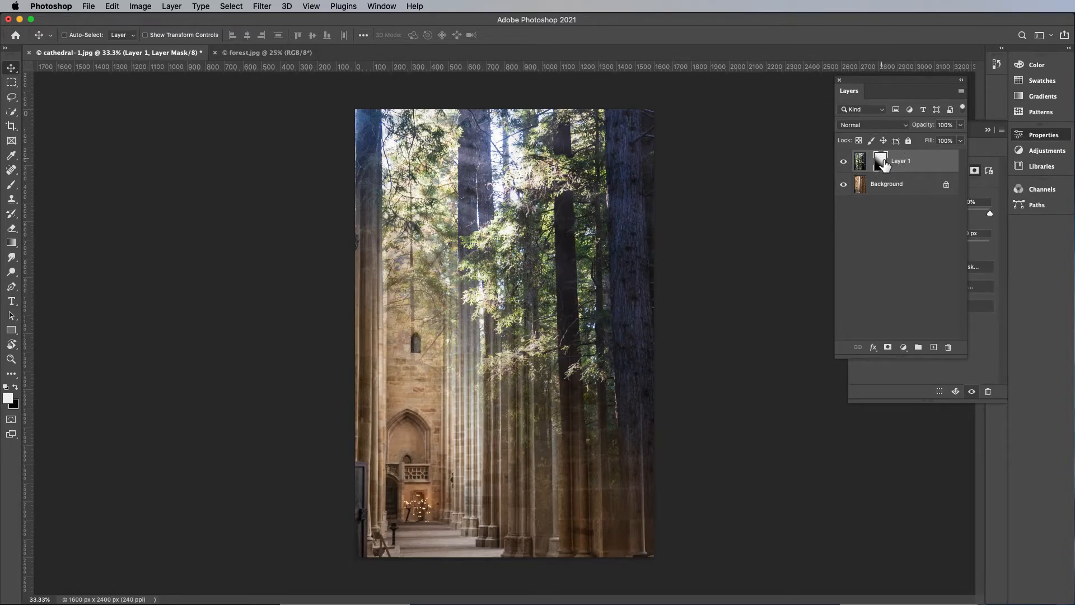
key("b")
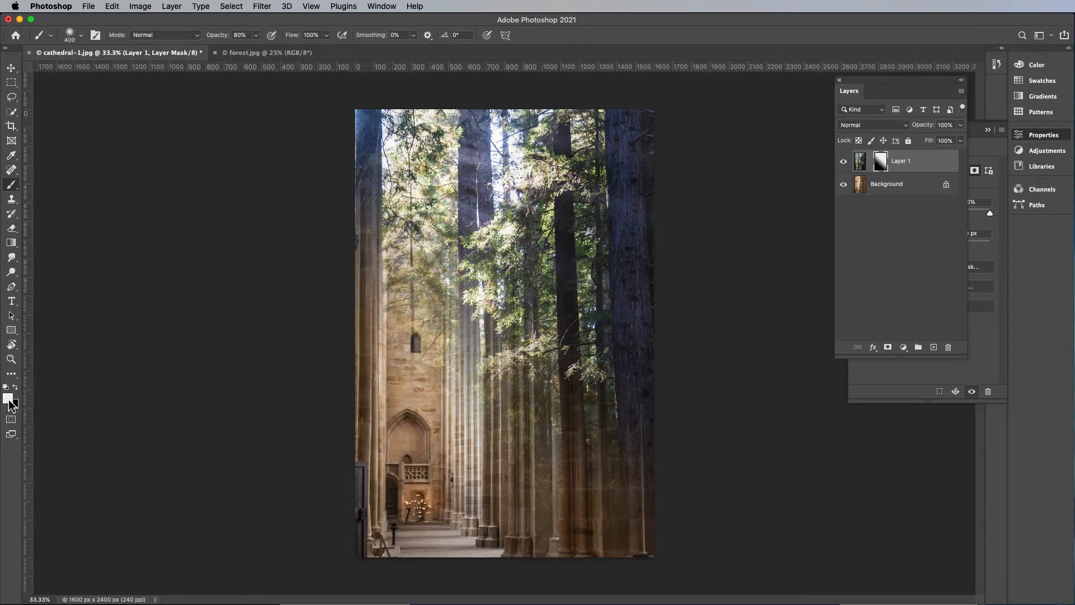
mouse_move(532, 492)
left_mouse_down()
mouse_move(410, 530)
mouse_move(580, 539)
mouse_move(441, 546)
left_mouse_up()
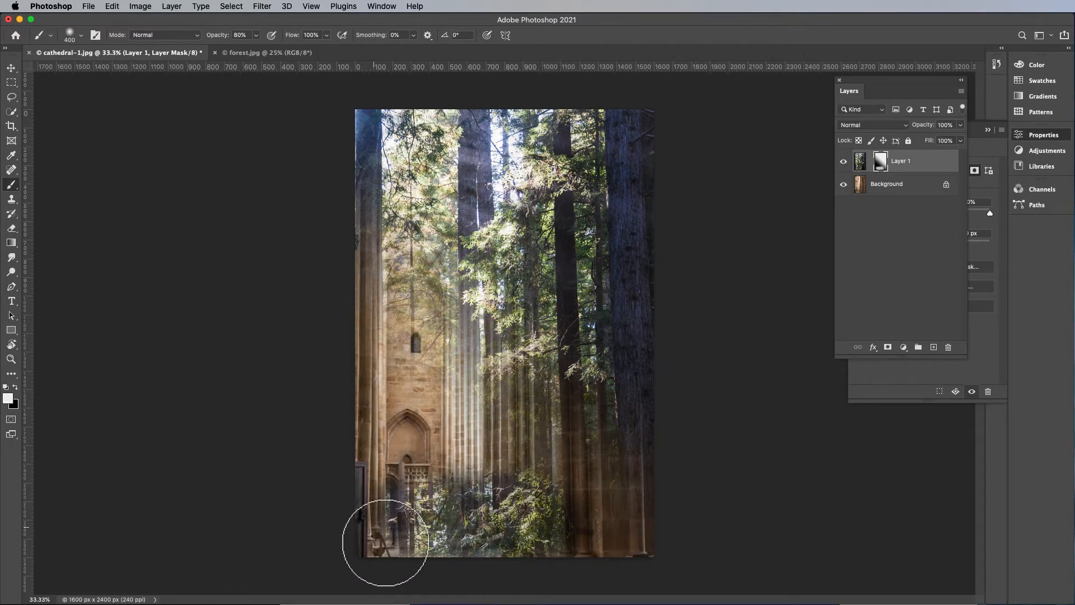
key("super+z")
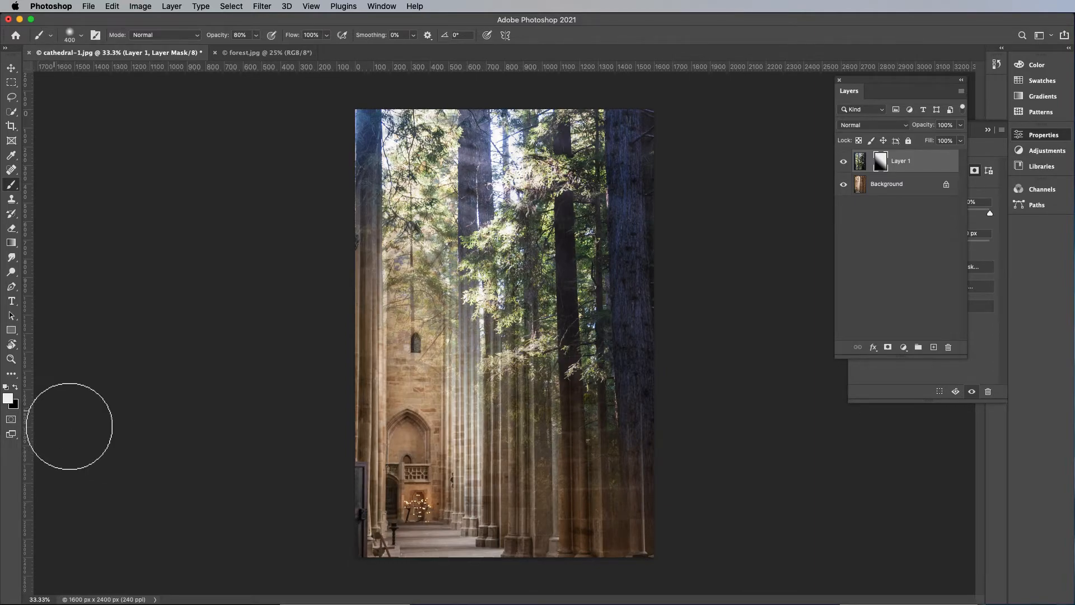
Paint black at 80% opacity on the forest layer's mask over the upper-left trees to reveal the cathedral arch
left_click(15, 386)
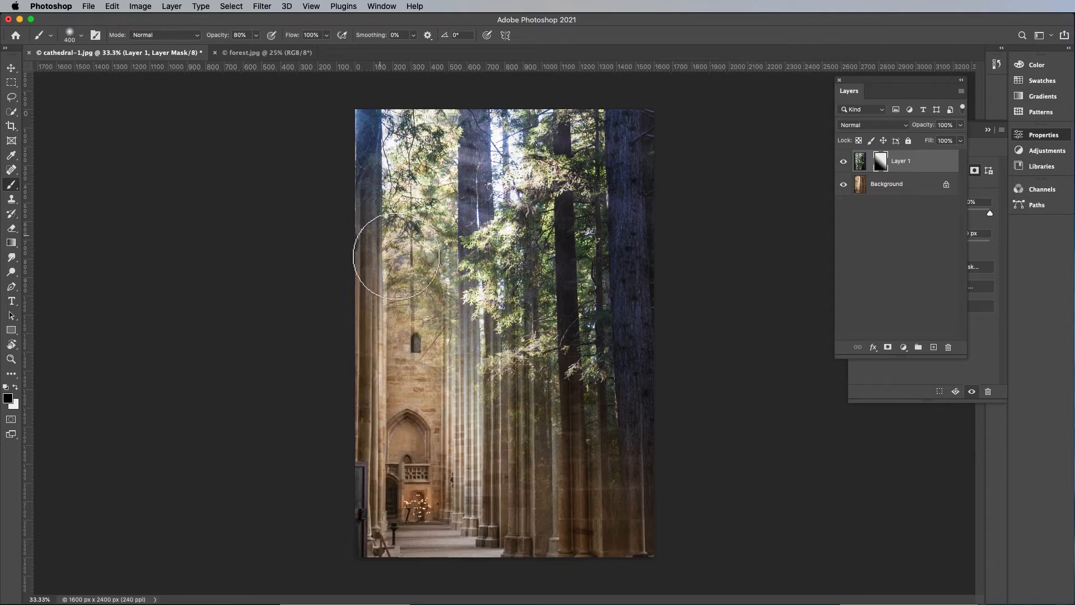
mouse_move(424, 266)
left_mouse_down()
mouse_move(423, 211)
mouse_move(421, 320)
mouse_move(432, 266)
mouse_move(448, 329)
mouse_move(434, 264)
left_mouse_up()
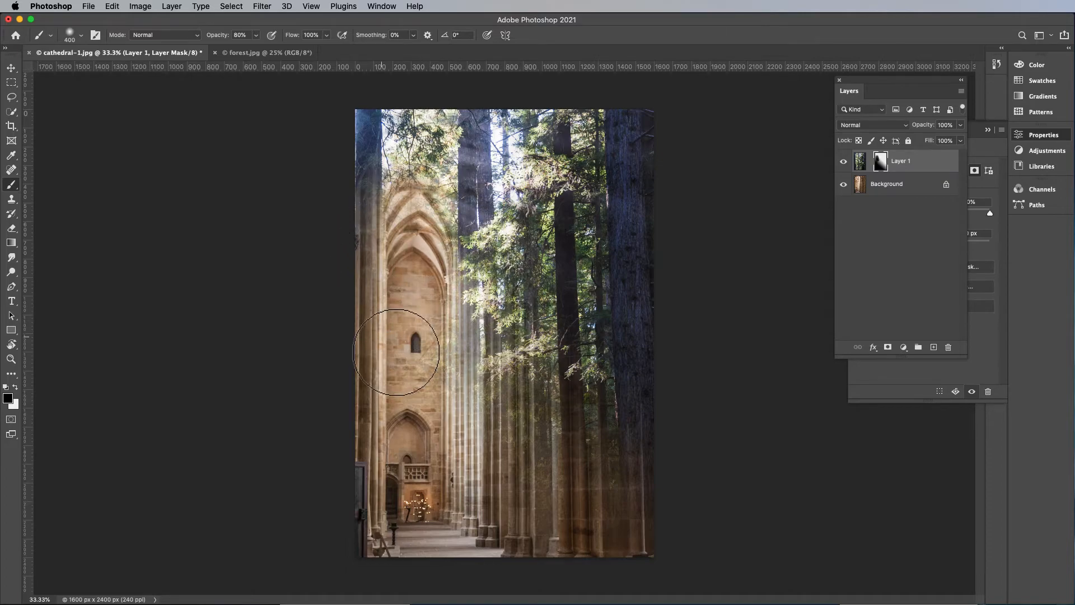
Paint white on the mask at 80% and then 50% opacity to bring the trees back over the arch and the lower columns
key("x")
mouse_move(415, 217)
left_mouse_down()
mouse_move(403, 280)
mouse_move(391, 236)
left_mouse_up()
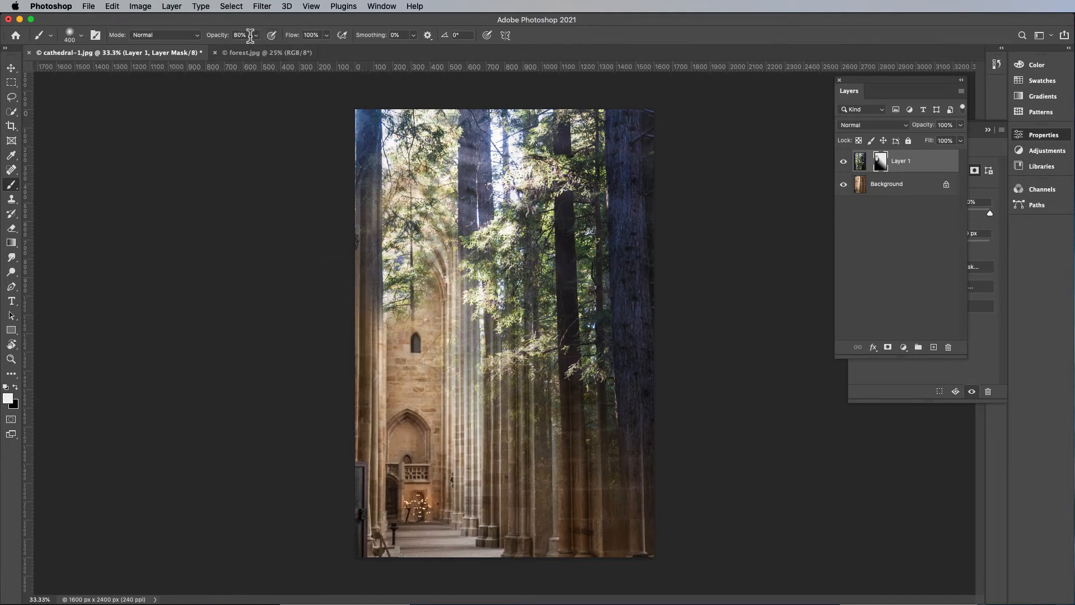
mouse_move(376, 217)
left_mouse_down()
mouse_move(428, 181)
mouse_move(477, 218)
mouse_move(482, 260)
mouse_move(470, 280)
mouse_move(429, 253)
mouse_move(496, 345)
mouse_move(485, 336)
mouse_move(503, 381)
mouse_move(544, 430)
mouse_move(618, 452)
left_mouse_up()
key("5")
left_click_drag(528, 416, 491, 334)
left_click_drag(402, 289, 401, 315)
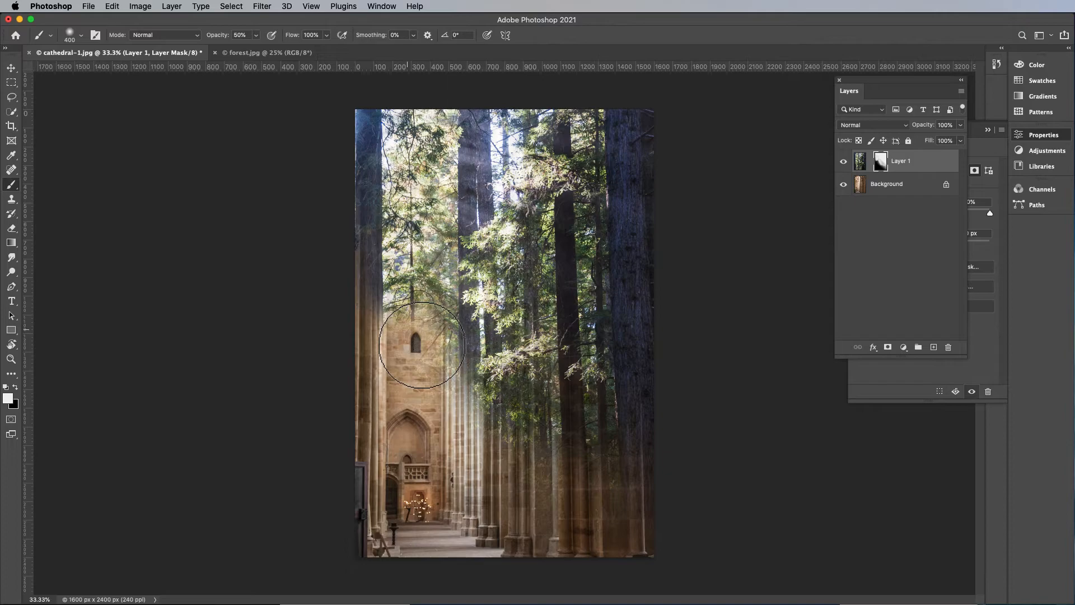
Paint black at 40% opacity on the mask around the cathedral wall above the small window to soften the blend
key("4")
key("x")
left_click_drag(417, 310, 414, 260)
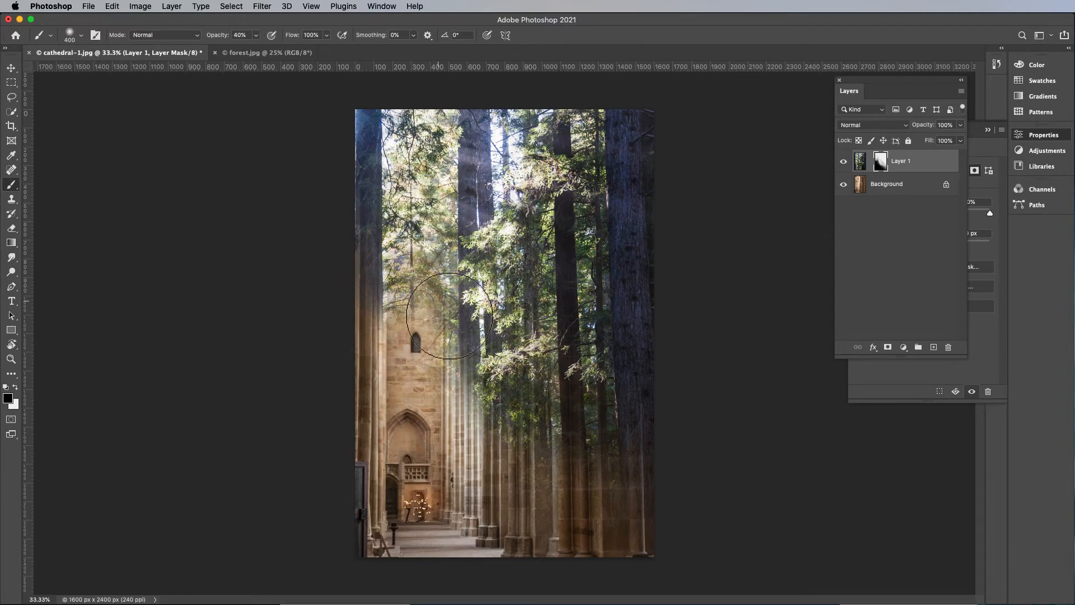
left_click_drag(424, 336, 424, 308)
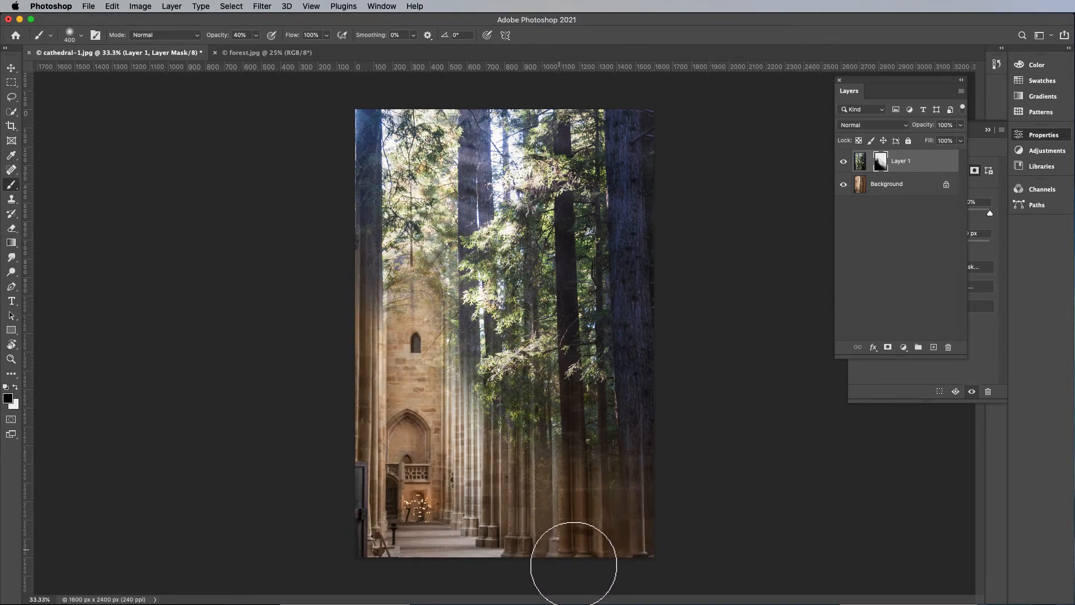
Shift the forest image slightly left within its mask, and move the mask up a little to expose more of the arch
left_click(861, 163)
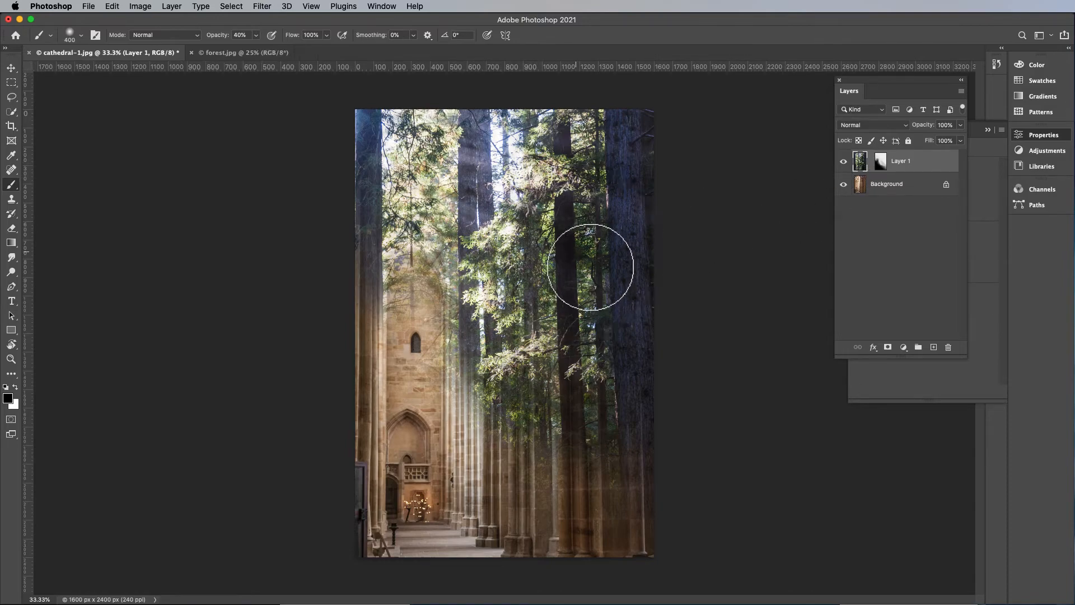
key("v")
mouse_move(577, 258)
left_mouse_down()
mouse_move(600, 233)
mouse_move(620, 233)
mouse_move(568, 246)
left_mouse_up()
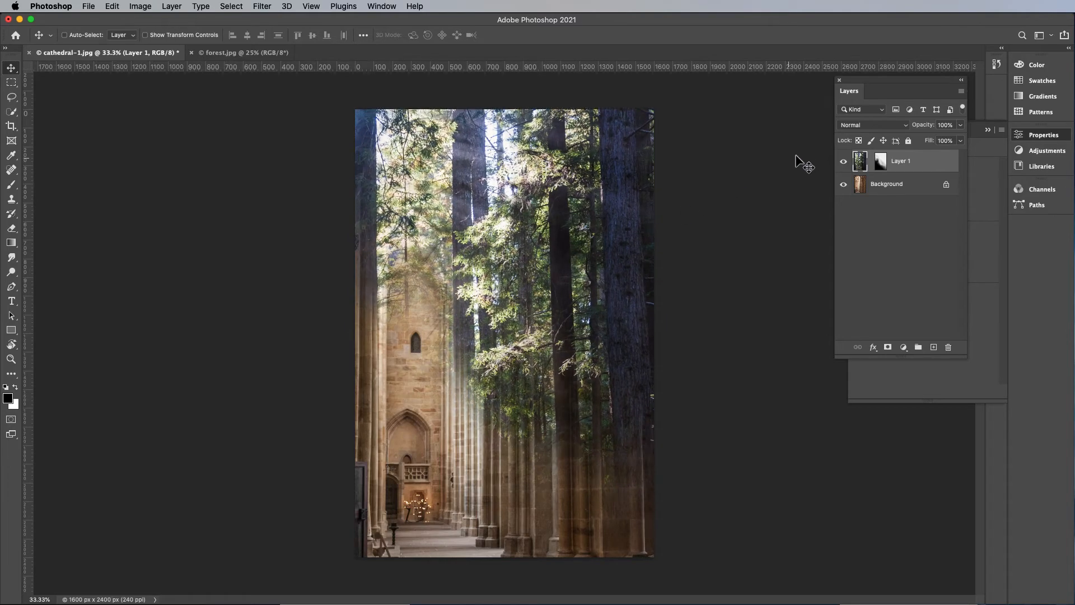
left_click(879, 161)
left_click_drag(571, 368, 568, 346)
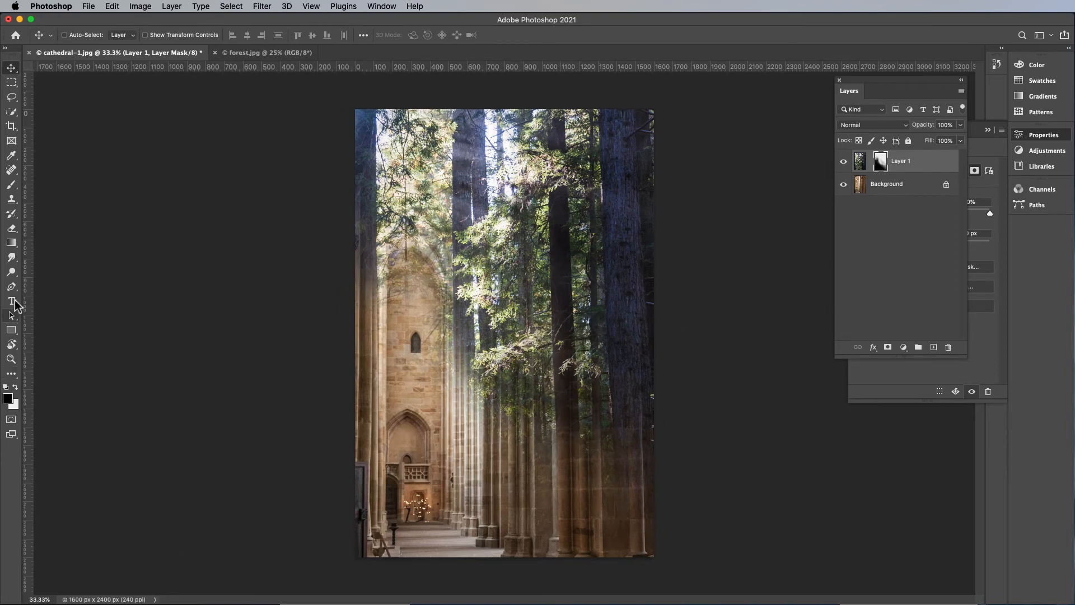
Add a text layer with the author's full name and place it on the cathedral floor near the image's lower edge
left_click(11, 301)
left_click(382, 539)
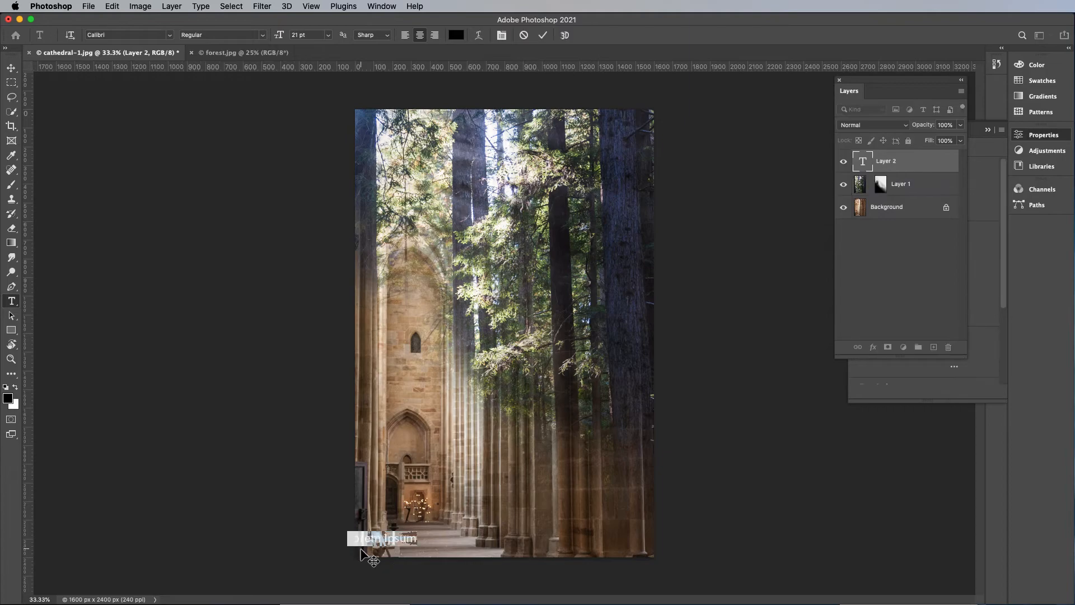
key("BackSpace")
type("Leo")
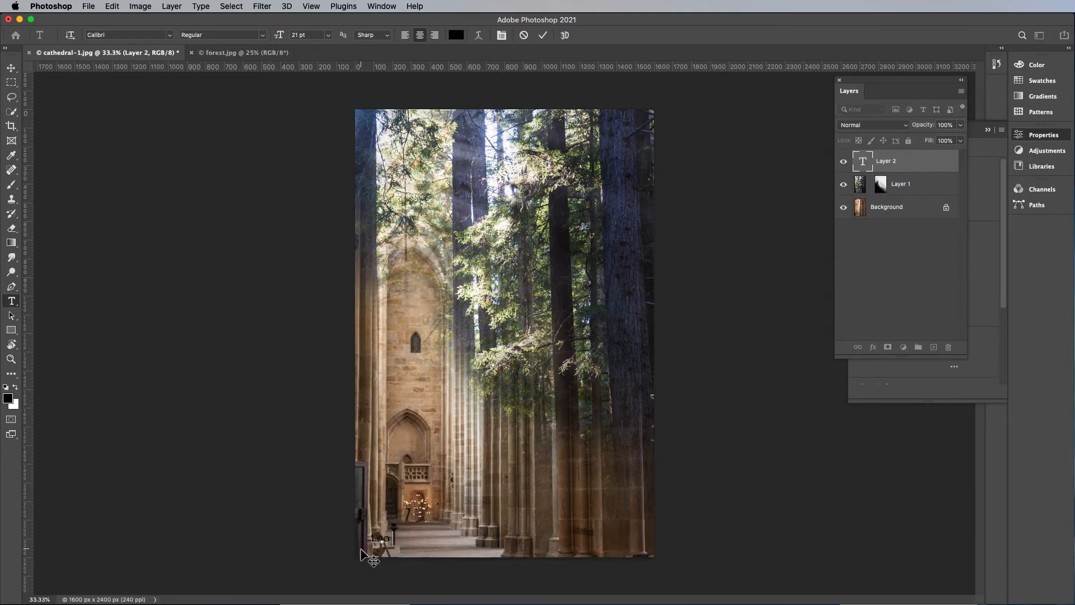
type(" Florendo")
left_click(14, 72)
left_click_drag(396, 541, 453, 554)
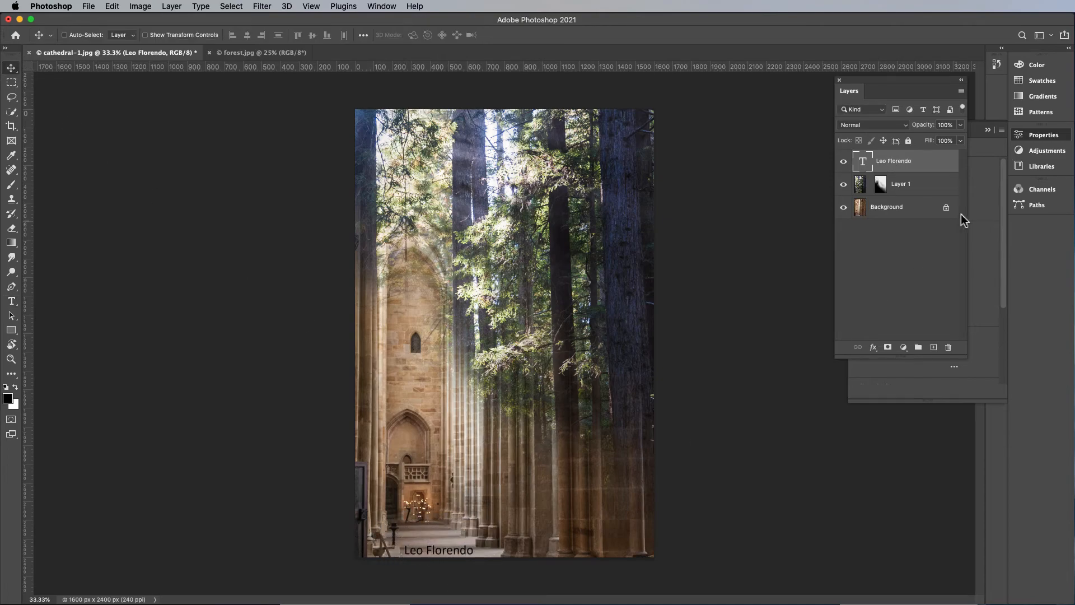
Set the name text's color to white (ffffff), and bring the layer list back into view with the image slightly enlarged
left_click(1045, 140)
left_click(1034, 140)
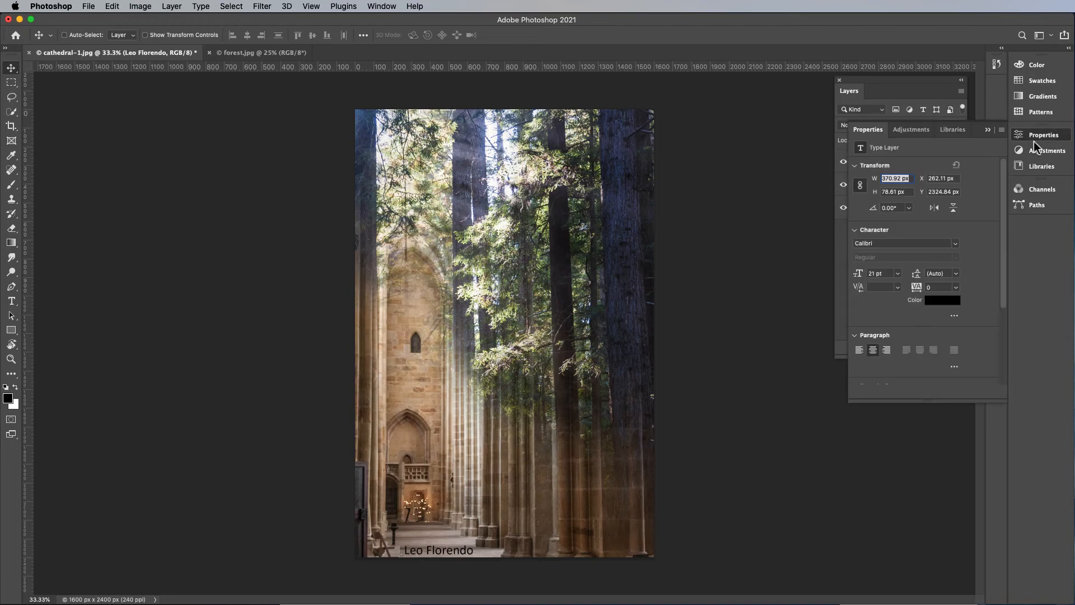
left_click(940, 301)
mouse_move(740, 356)
left_mouse_down()
mouse_move(751, 325)
mouse_move(799, 329)
left_mouse_up()
left_click(637, 324)
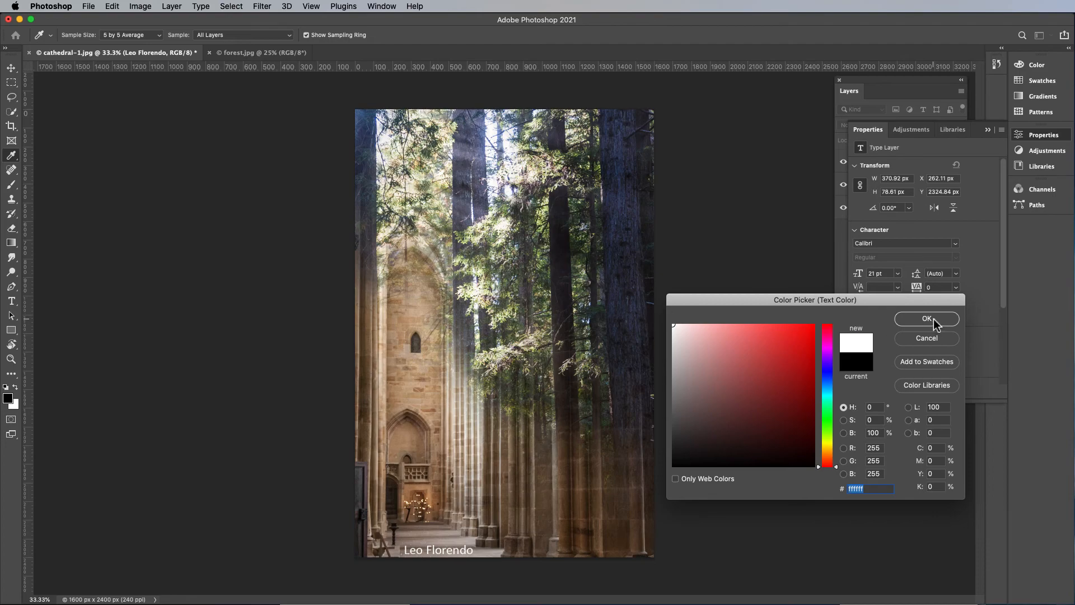
left_click(933, 322)
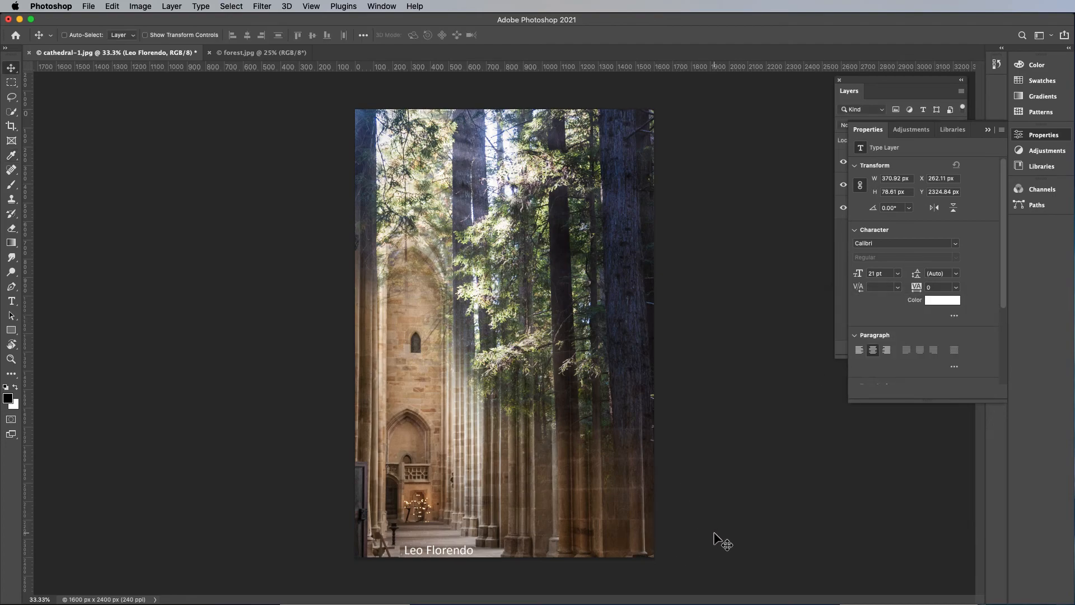
key("super")
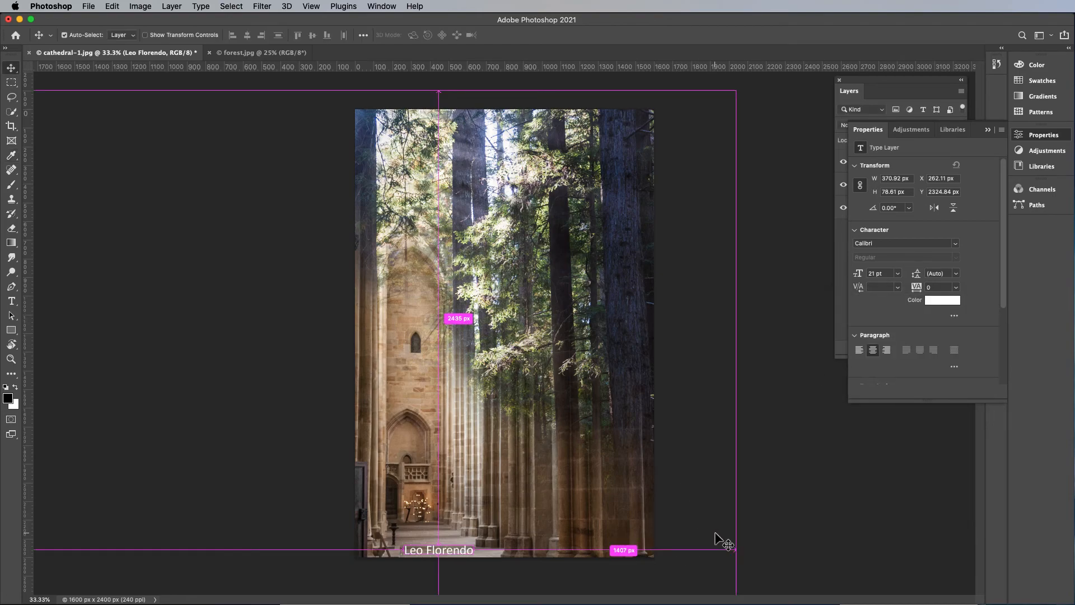
key("super+equal")
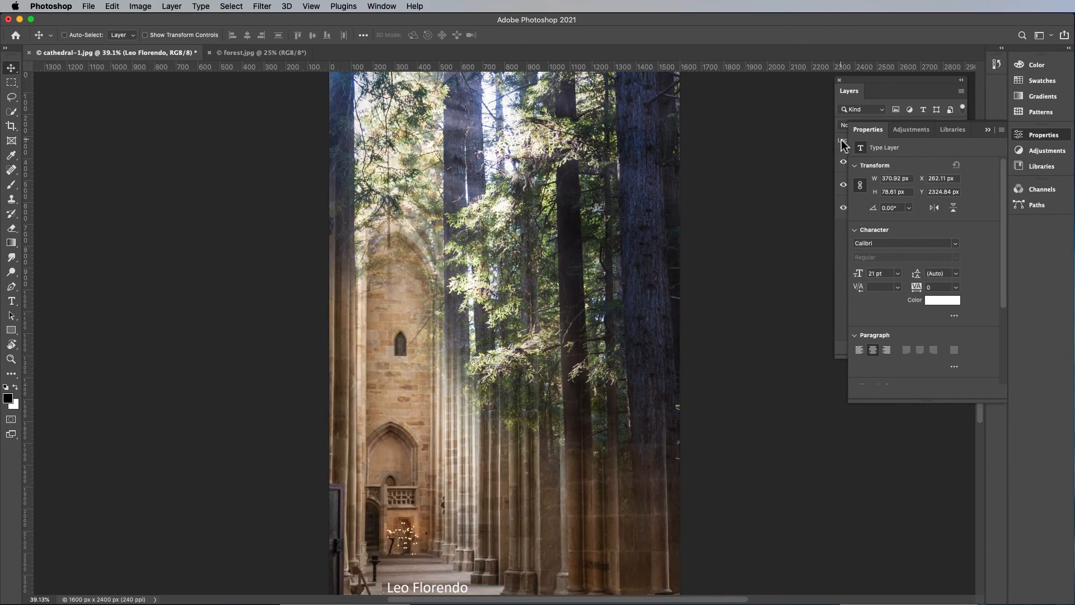
left_click(866, 91)
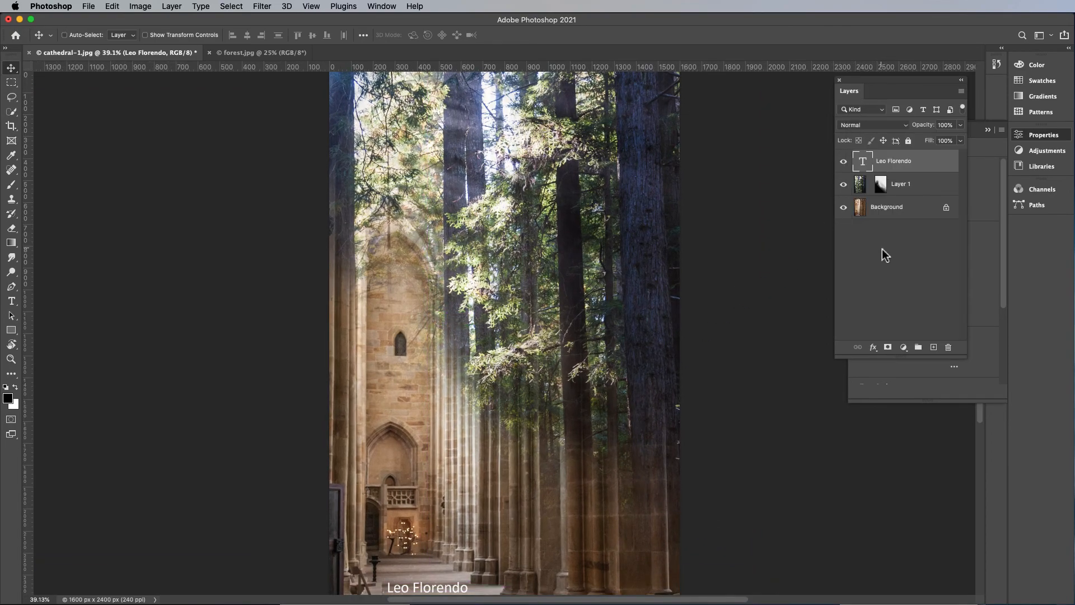